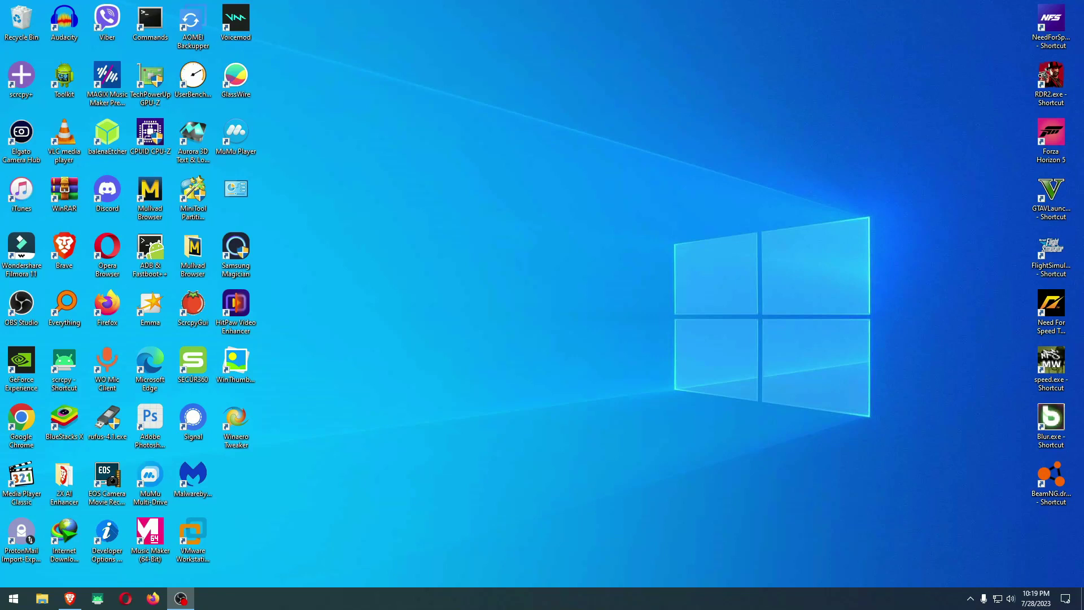
Browse the video thumbnails in Test Vidfiles, then return to the 6TB (J:) drive
click(41, 602)
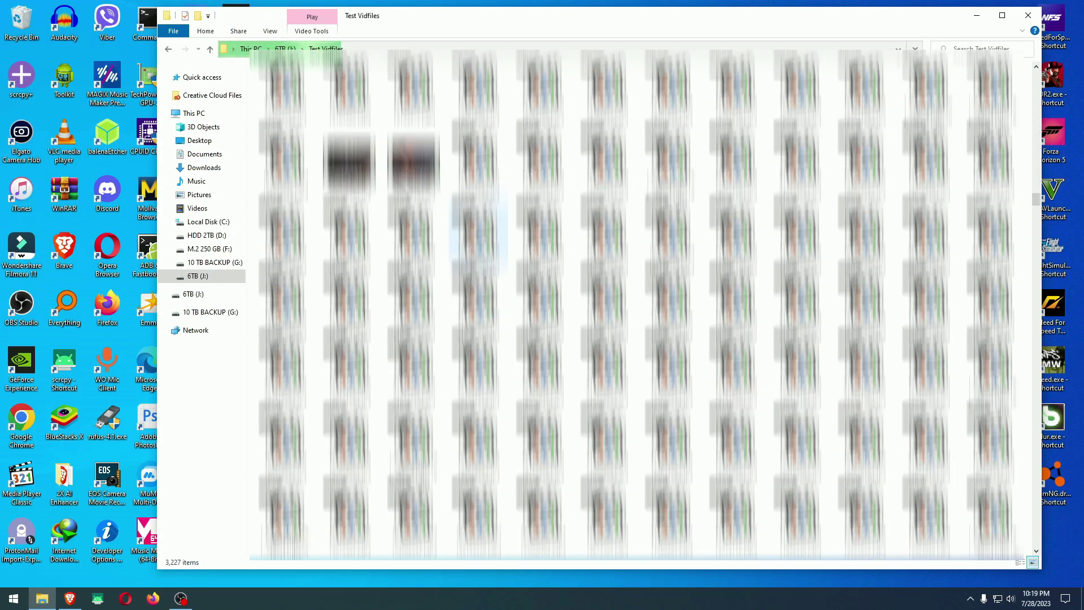
scroll(649, 304, down, 12)
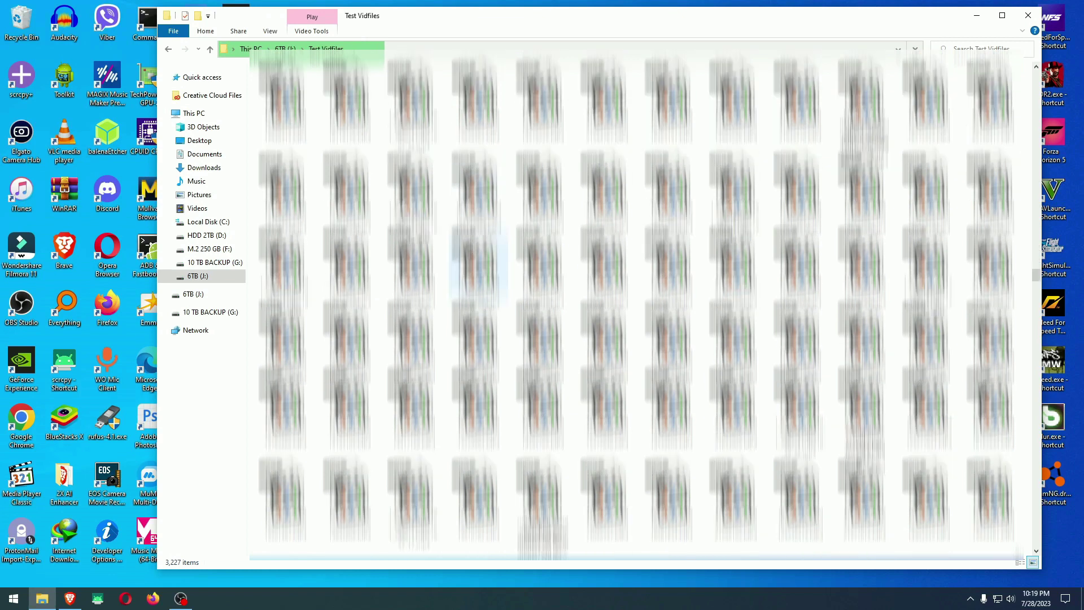
key(alt+Left)
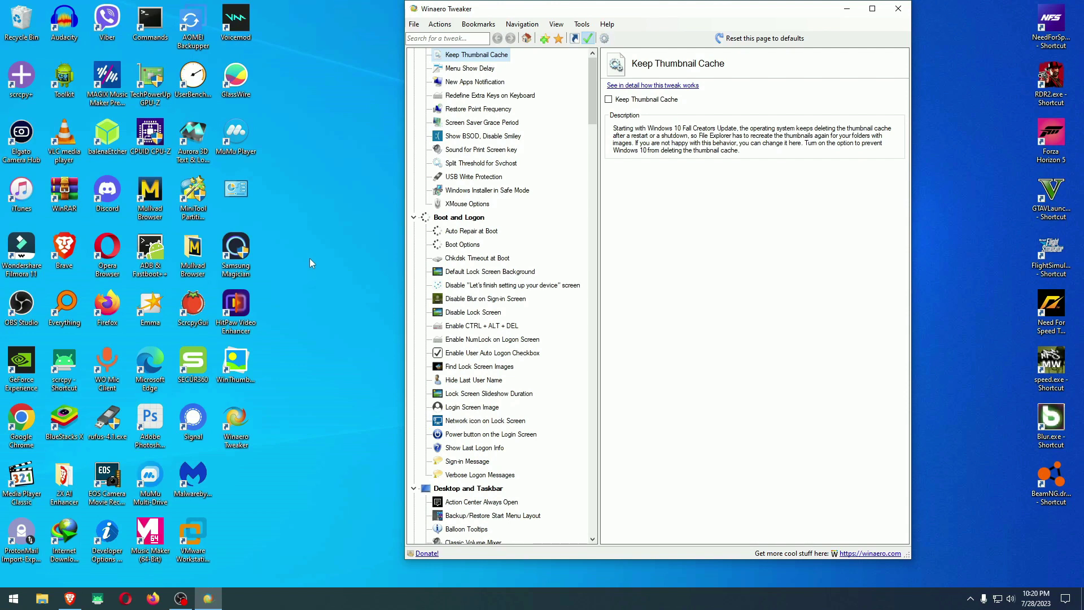
click(607, 23)
click(627, 53)
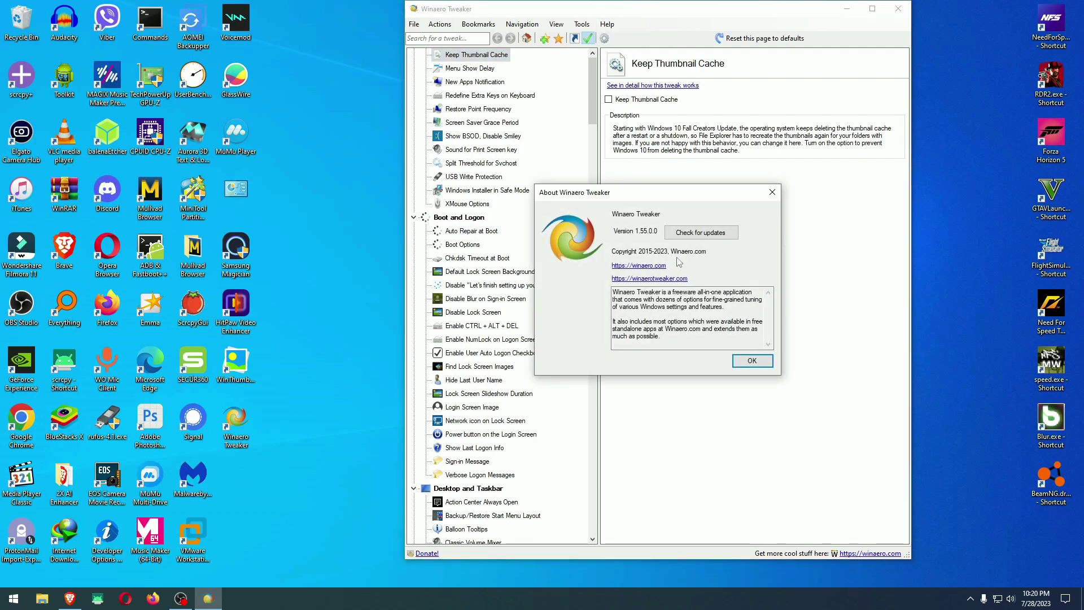
drag(638, 194, 686, 170)
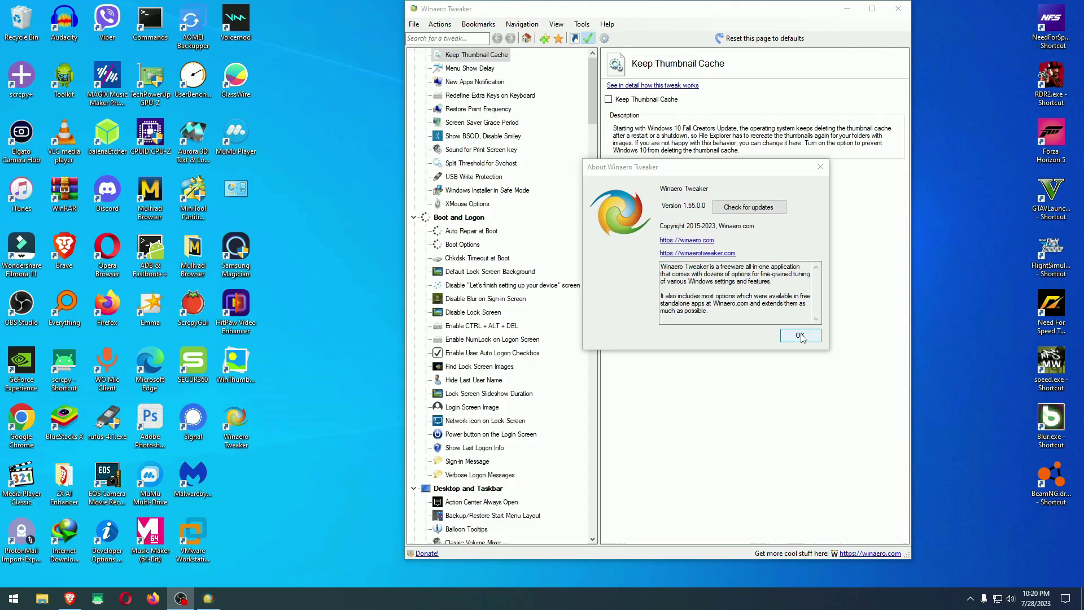
key(Return)
scroll(553, 119, up, 15)
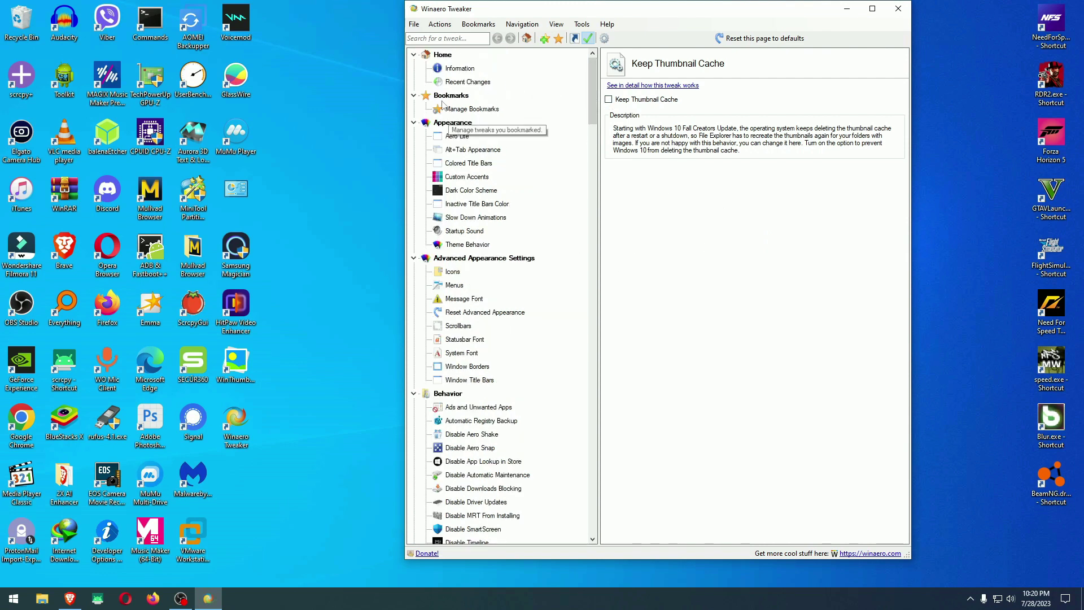
Search the tweaks for 'THUMBN' and open the Keep Thumbnail Cache page
click(438, 56)
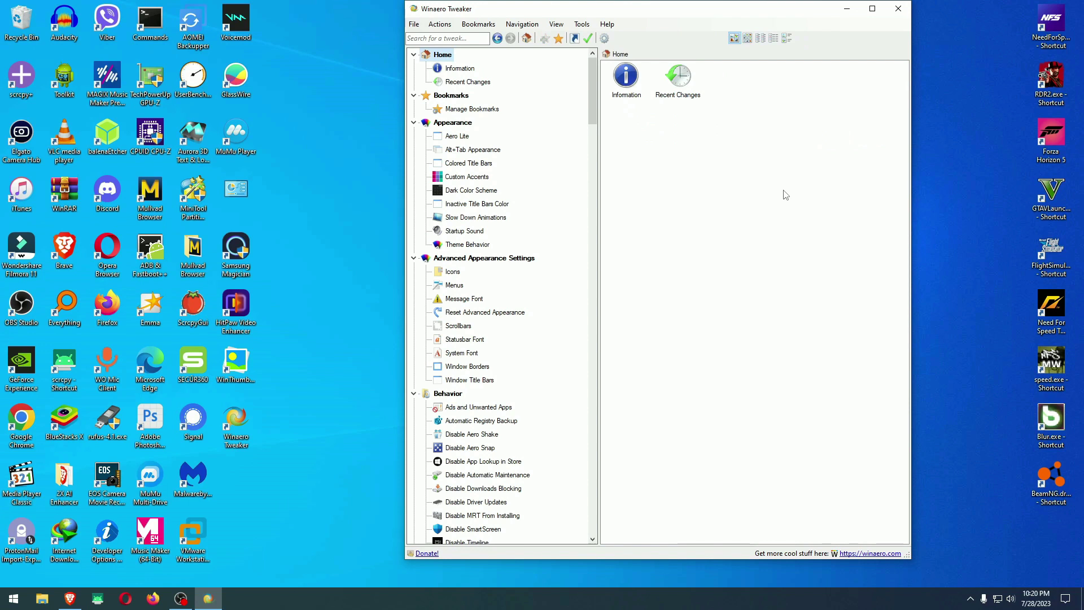
click(450, 40)
text(THUMBN)
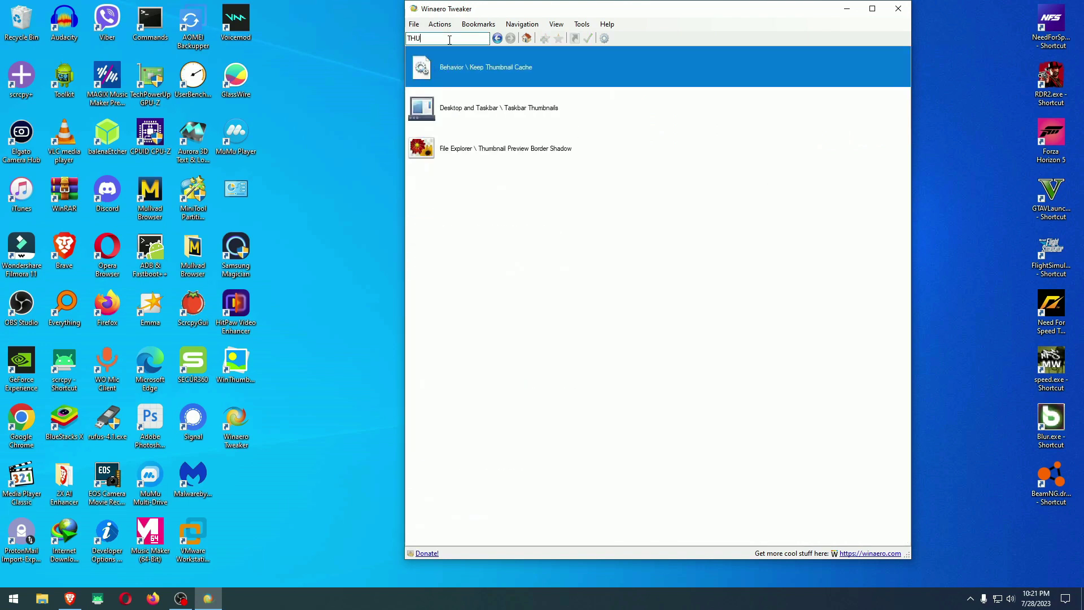
click(461, 70)
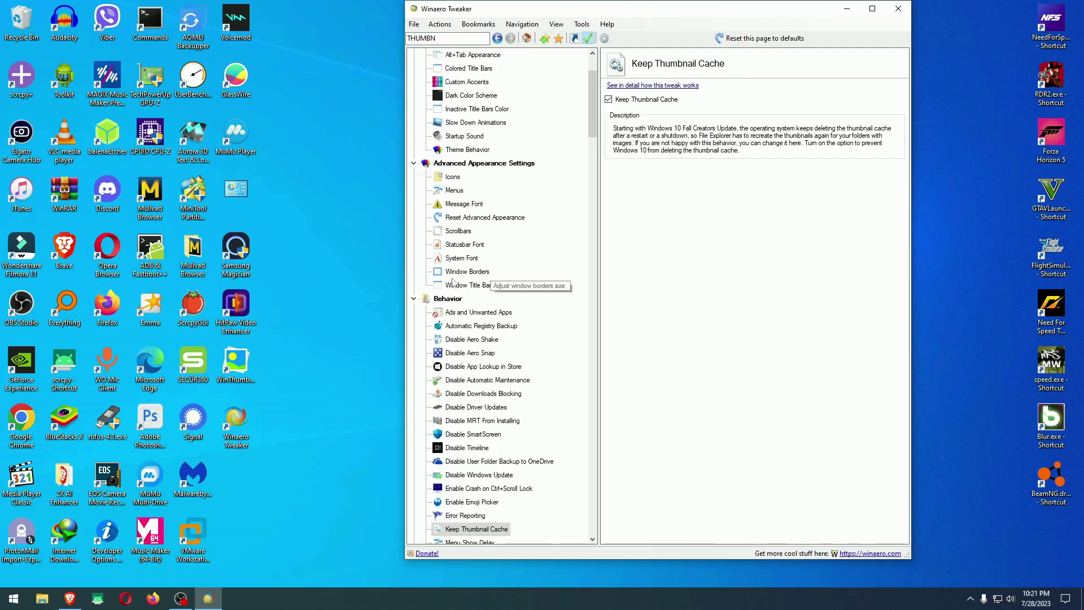
Enable Keep Thumbnail Cache and make it the startup page, confirming both messages
scroll(515, 292, down, 7)
scroll(514, 293, down, 20)
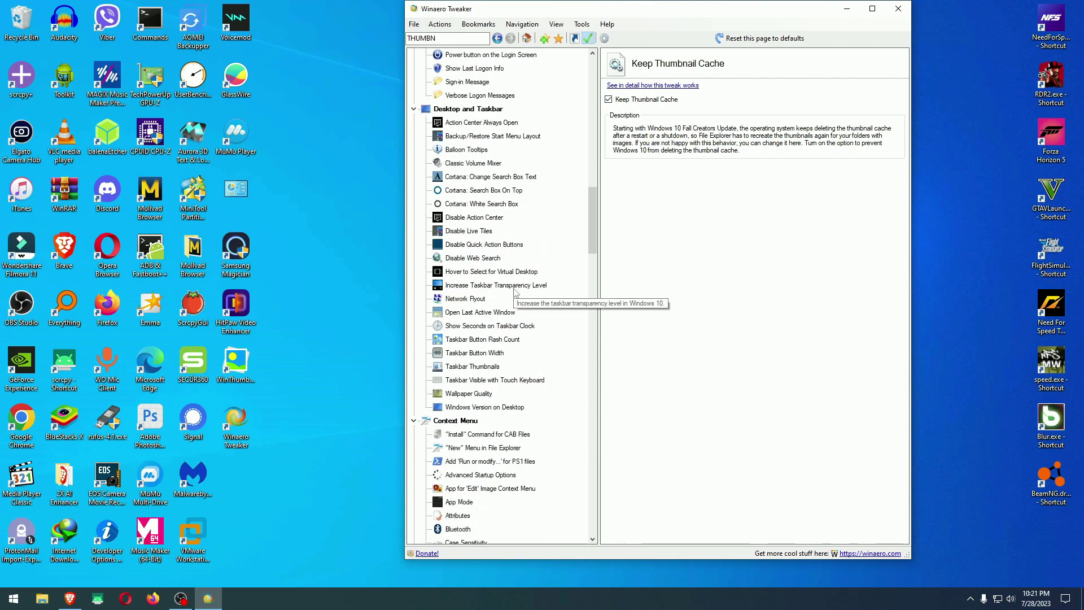
drag(591, 269, 614, 293)
scroll(614, 293, up, 20)
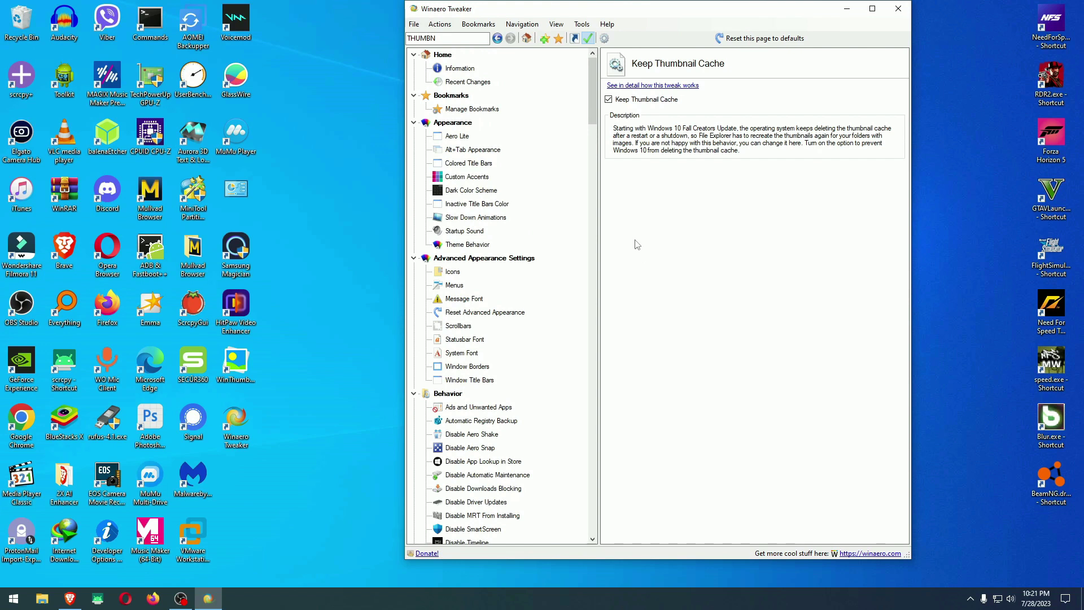
click(589, 38)
click(630, 338)
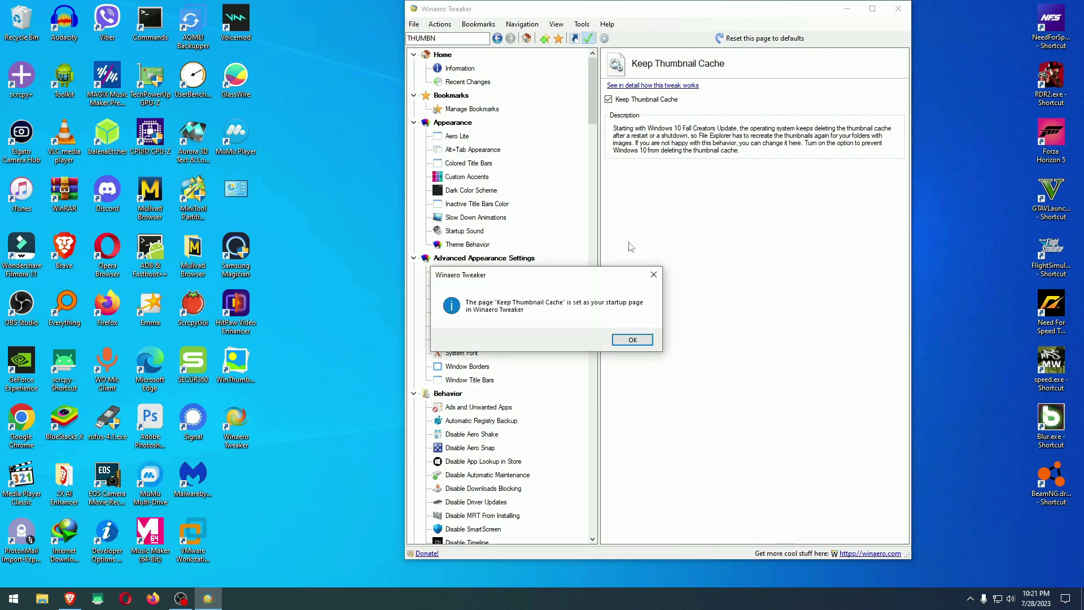
click(632, 338)
click(899, 9)
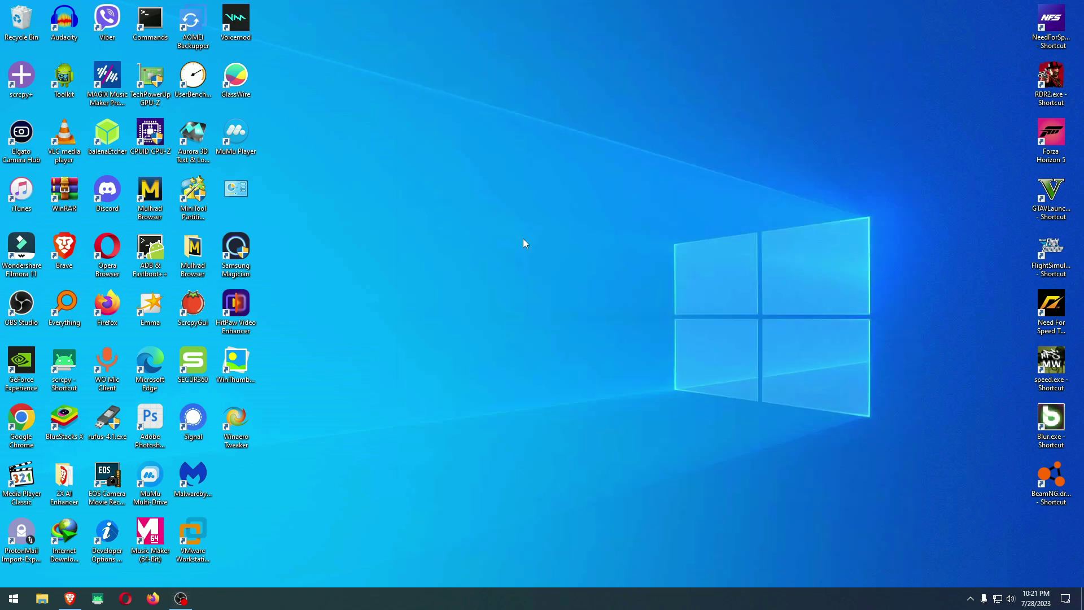
click(231, 373)
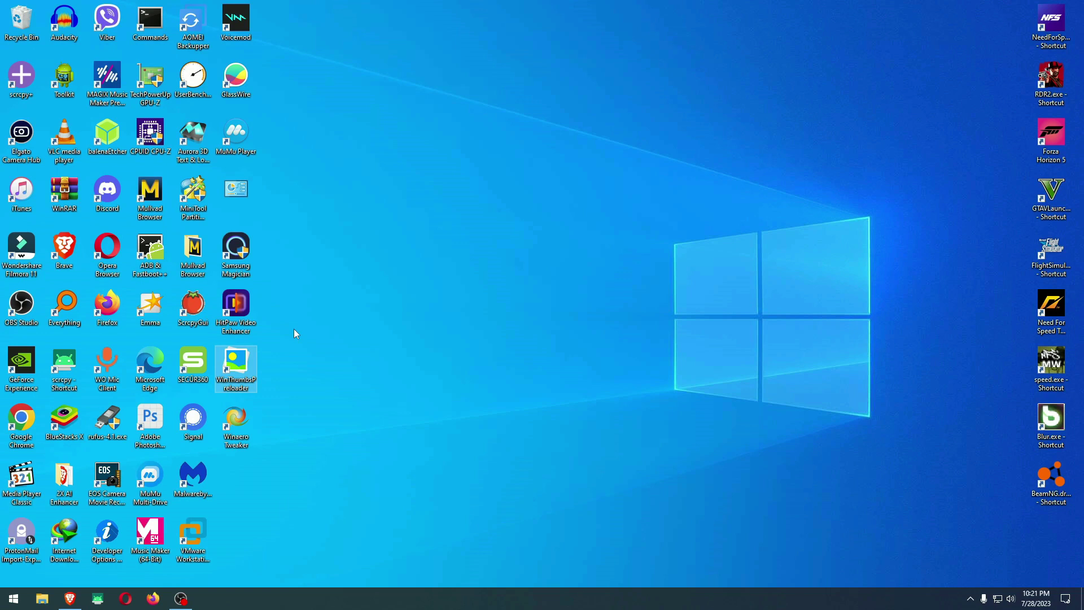
right_click(237, 360)
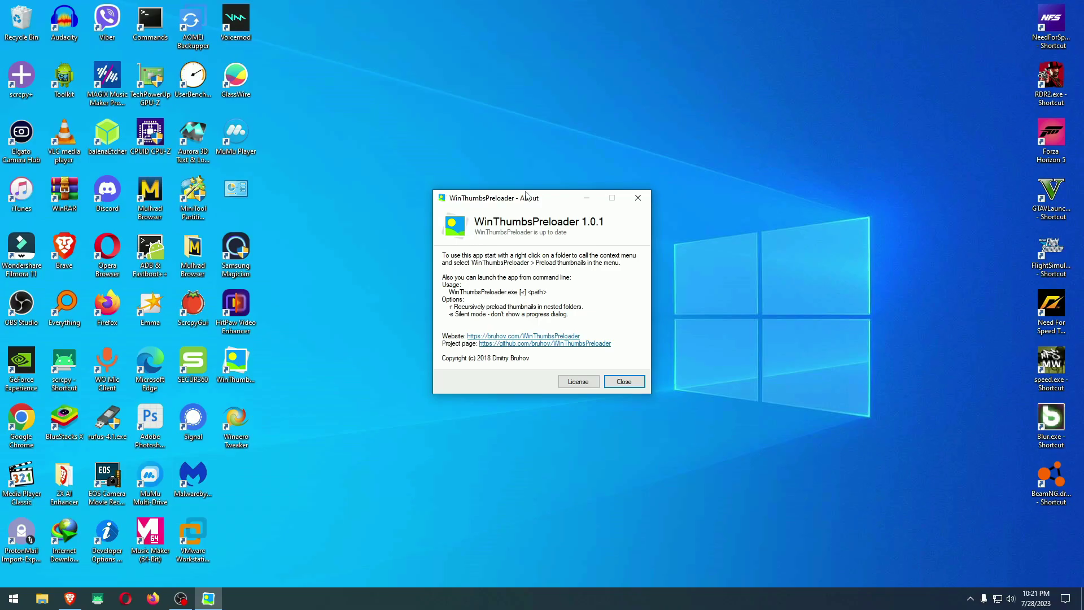
drag(517, 199, 566, 137)
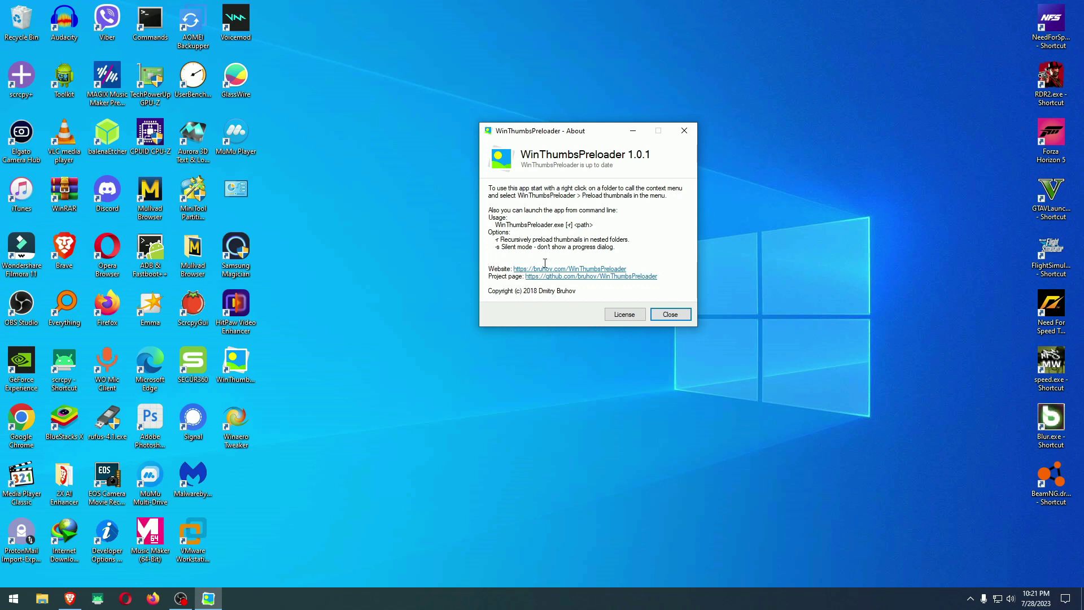
drag(626, 269, 516, 273)
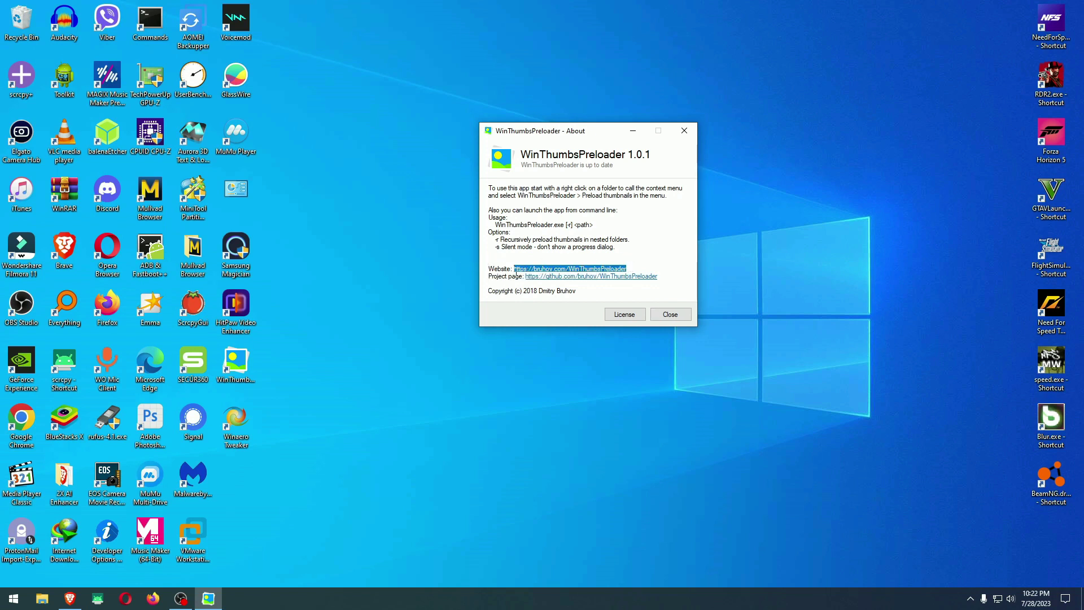
click(537, 249)
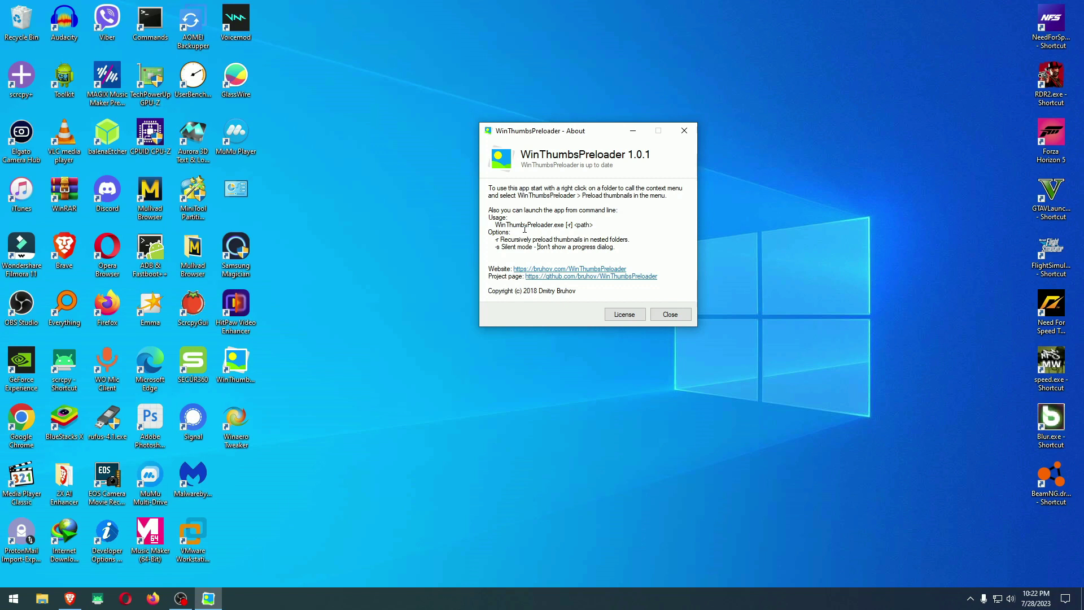
click(670, 314)
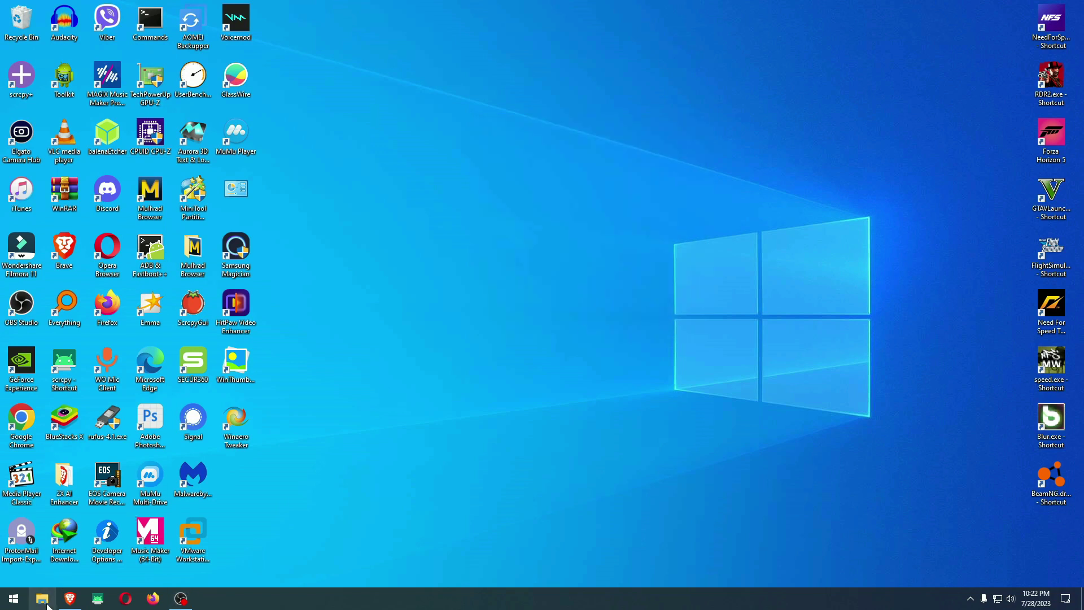
Open File Explorer and navigate from Test Vidfiles to EDITED VIDEOS on 10 TB BACKUP (G:)
click(47, 603)
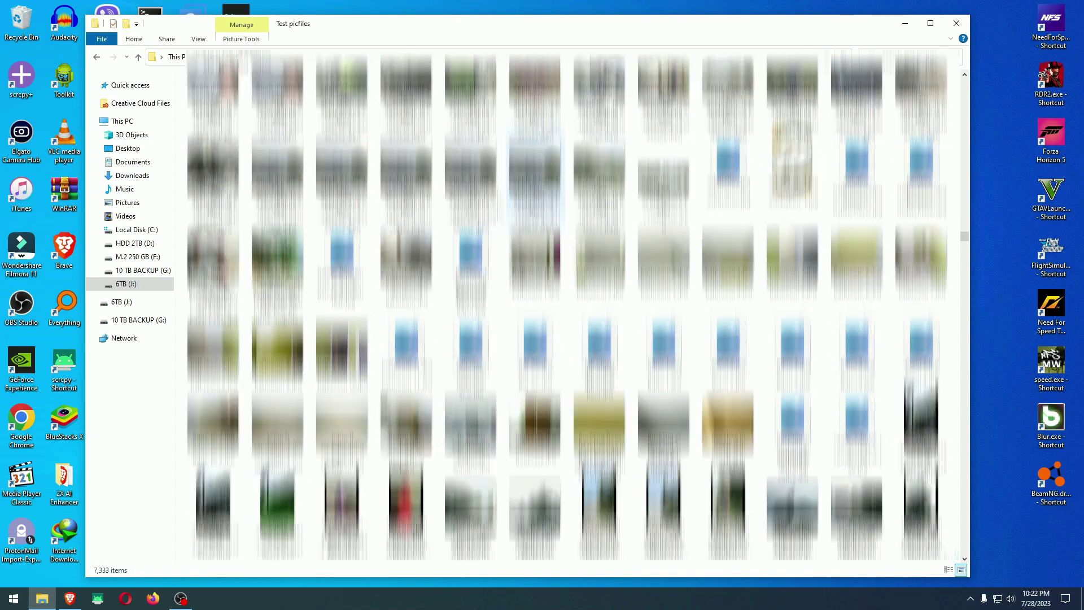
key(alt+Left)
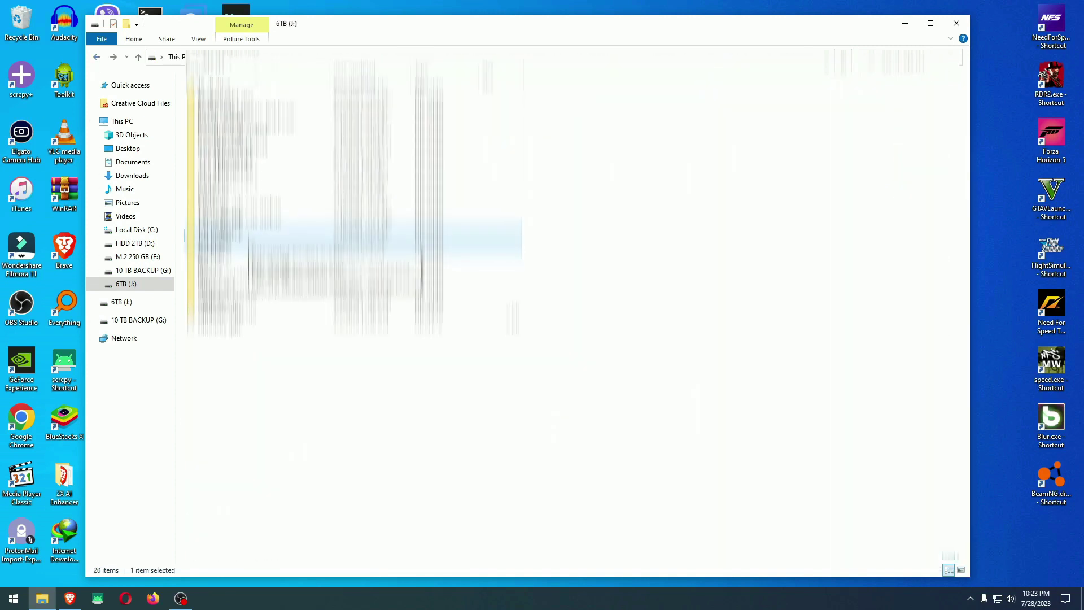
key(Down)
key(Return)
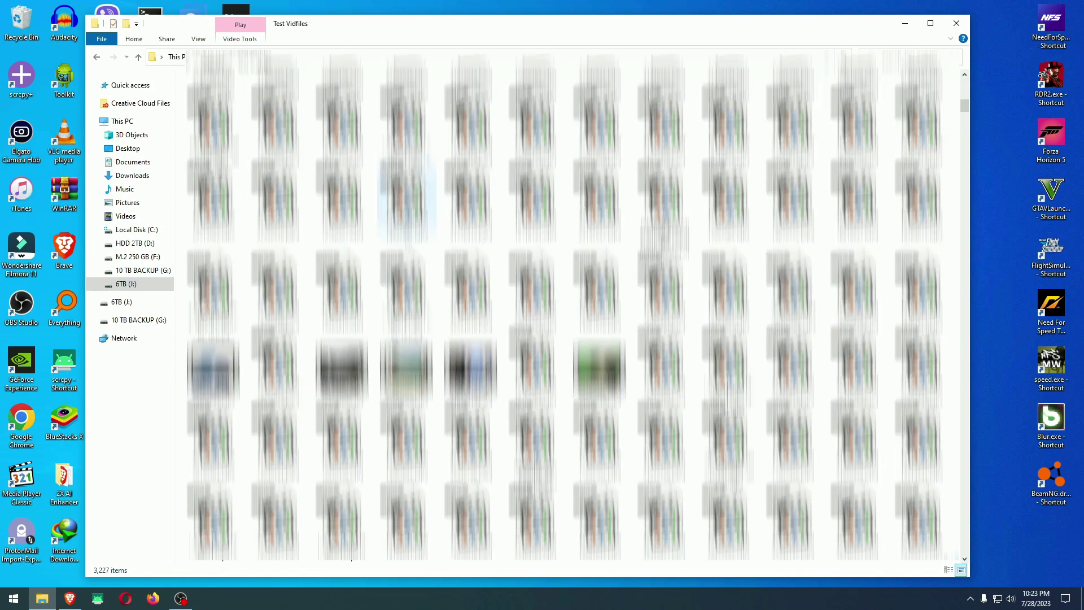
key(alt+Left)
key(alt+Left)
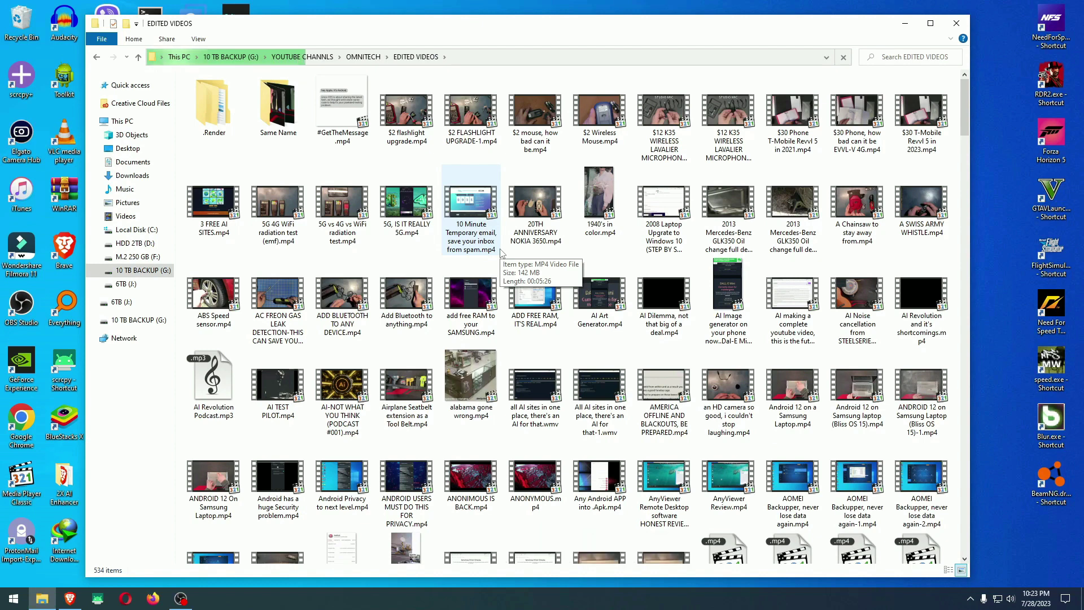
Scroll through EDITED VIDEOS, peek into Same Name, and return to OMNITECH
scroll(499, 249, down, 2)
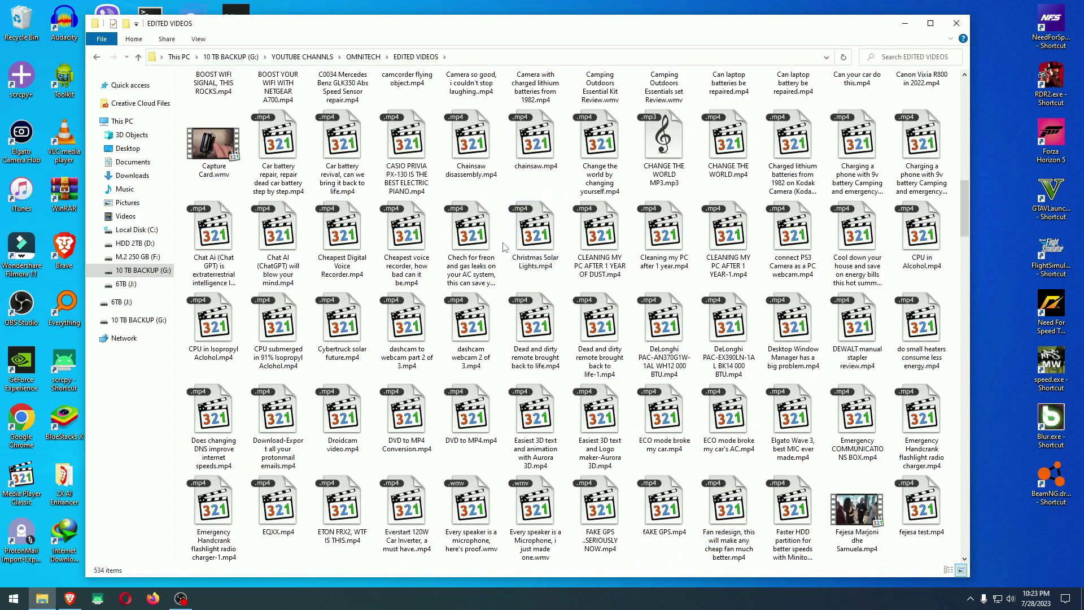
scroll(504, 248, down, 3)
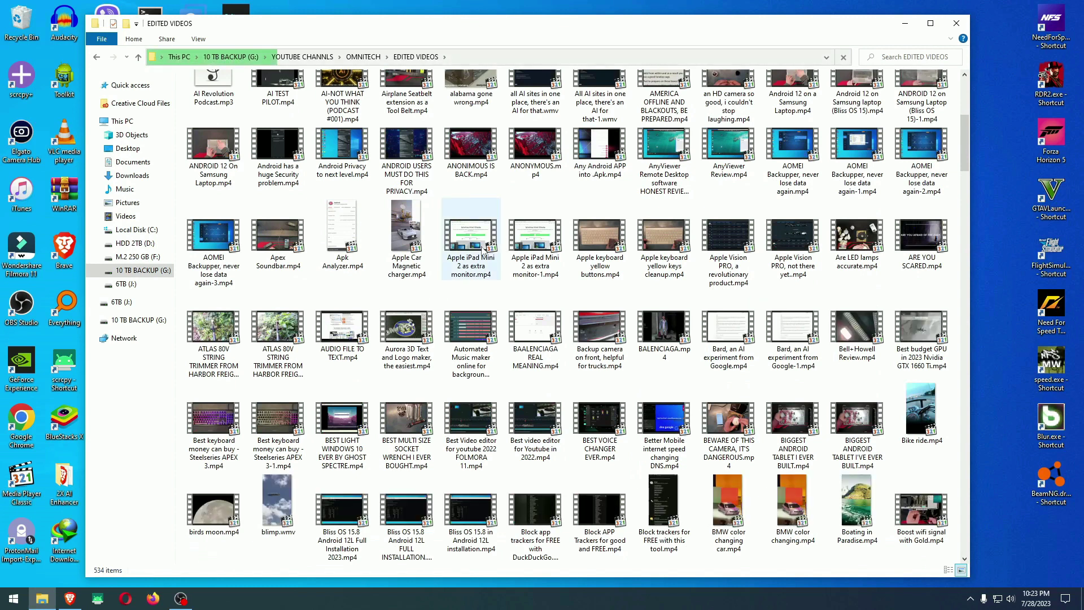
scroll(482, 250, down, 6)
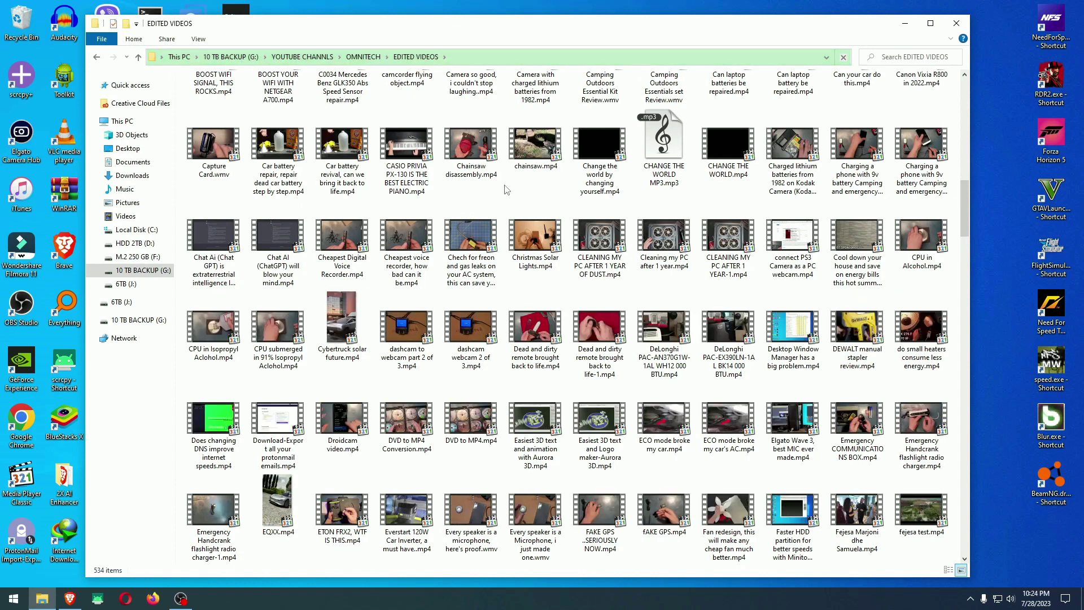
scroll(505, 190, down, 10)
scroll(502, 193, up, 5)
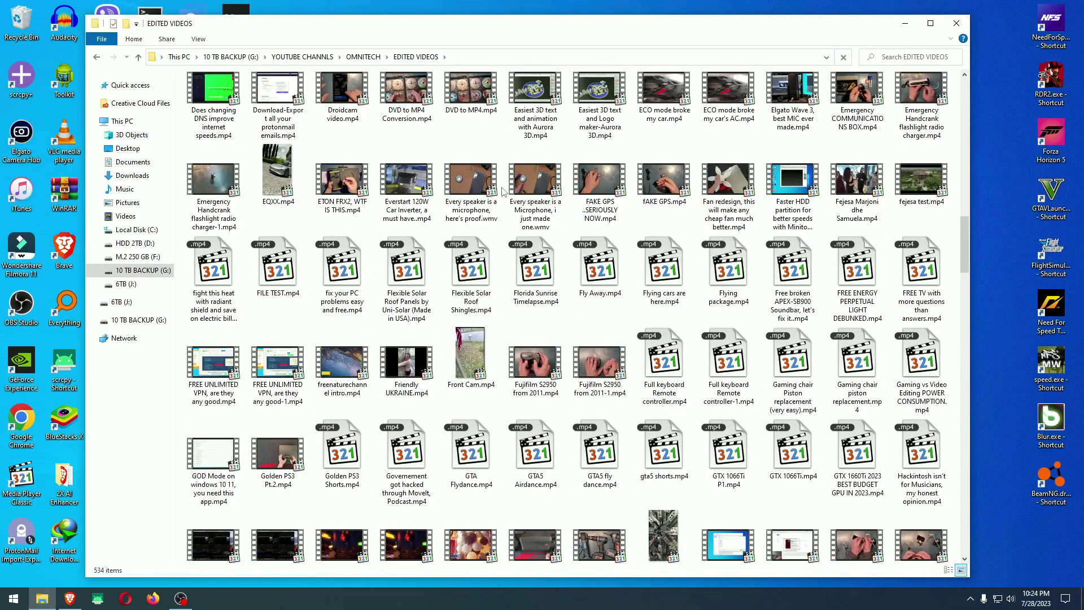
scroll(504, 191, up, 10)
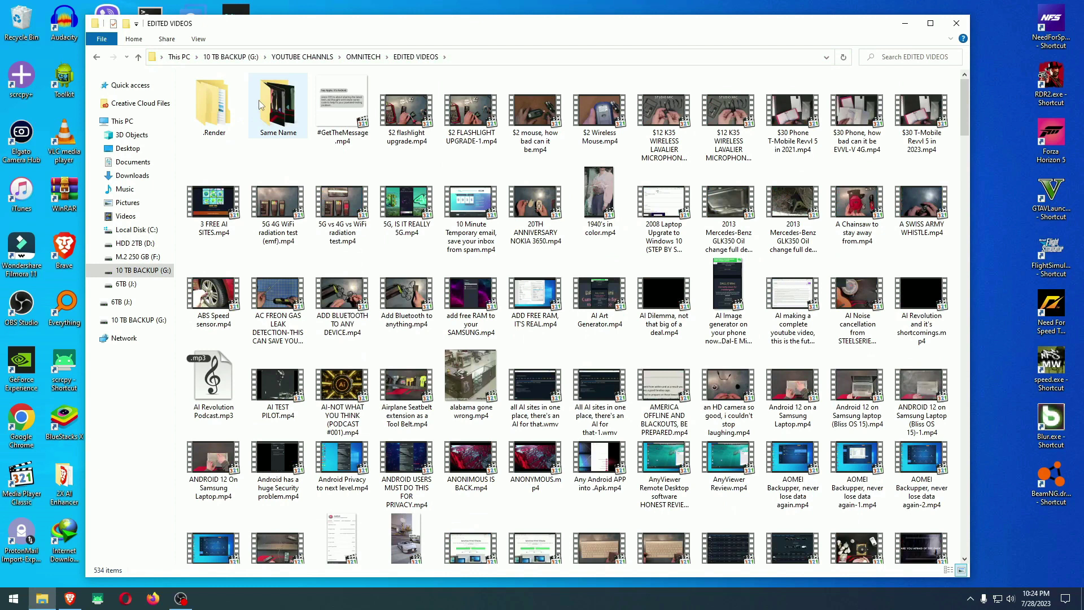
double_click(261, 104)
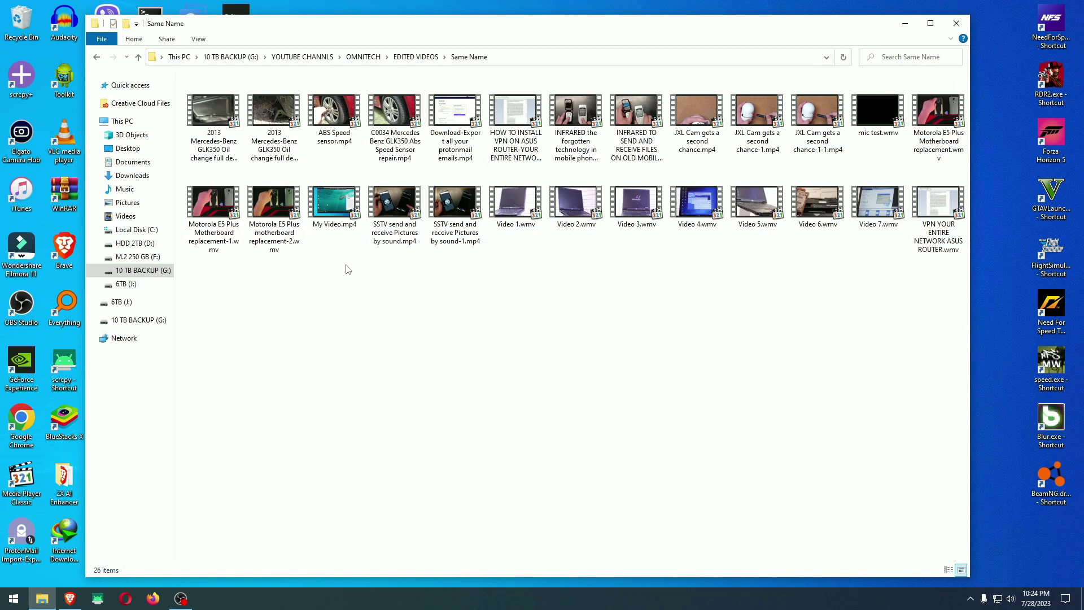
click(97, 57)
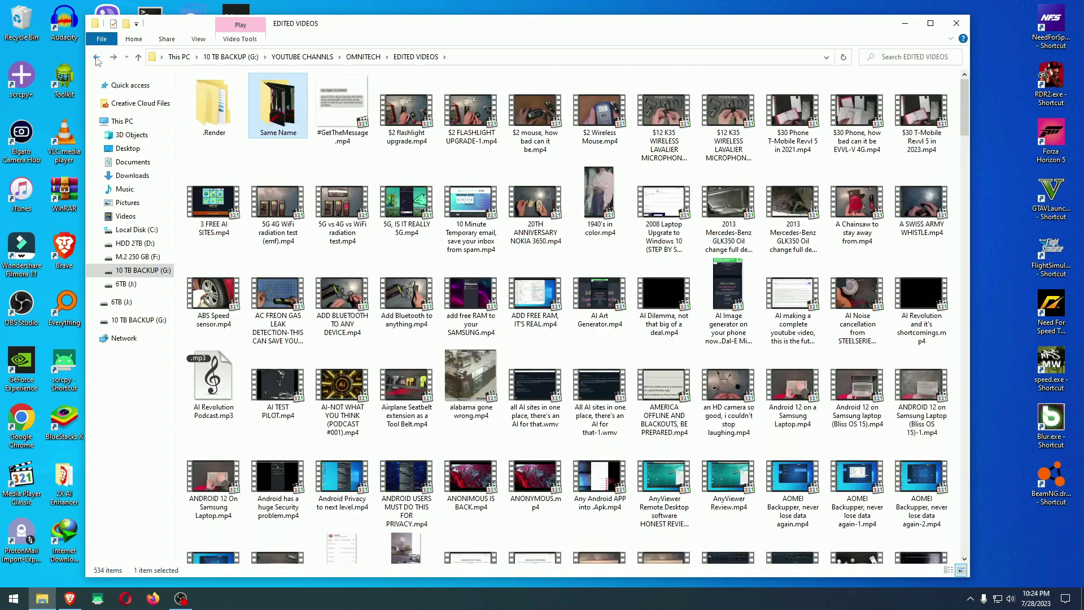
click(97, 57)
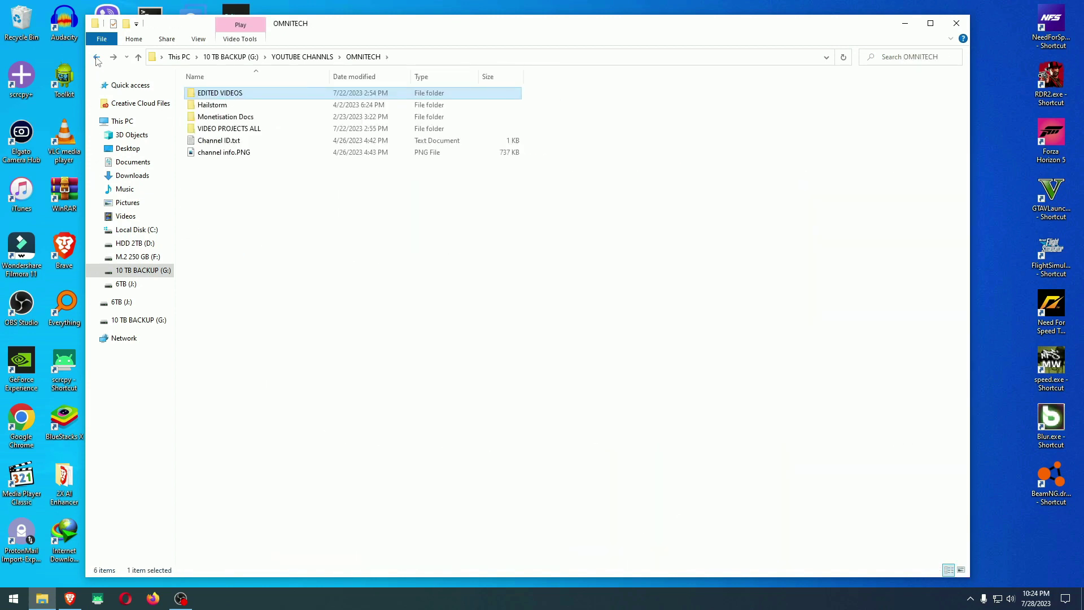
Look inside VIDEO PROJECTS ALL's 5G 4G Wifi radiation test and Essential Kit folders, then return to OMNITECH
click(237, 129)
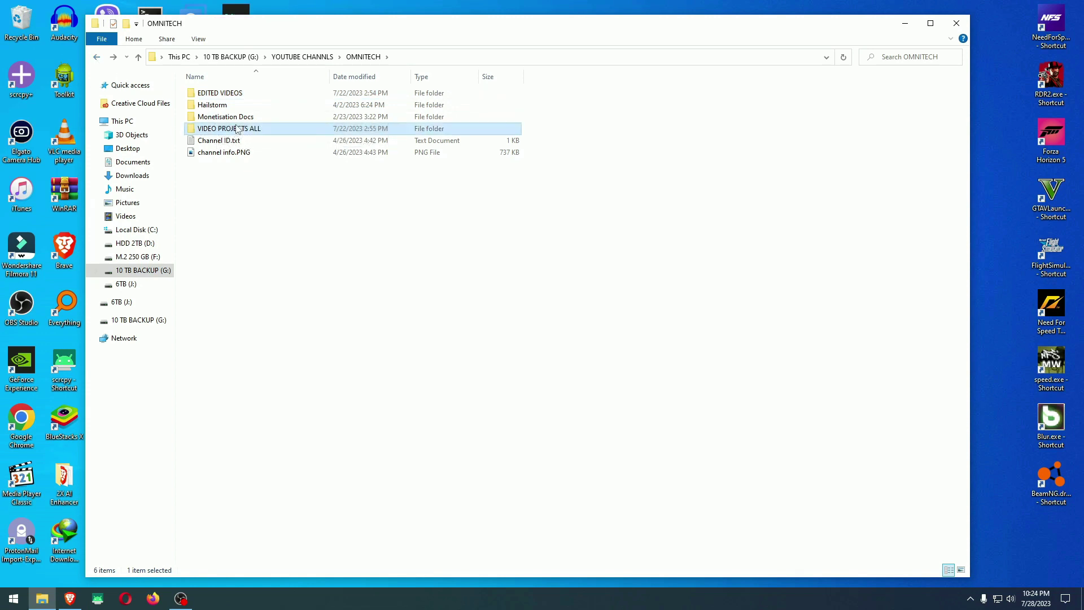
double_click(237, 129)
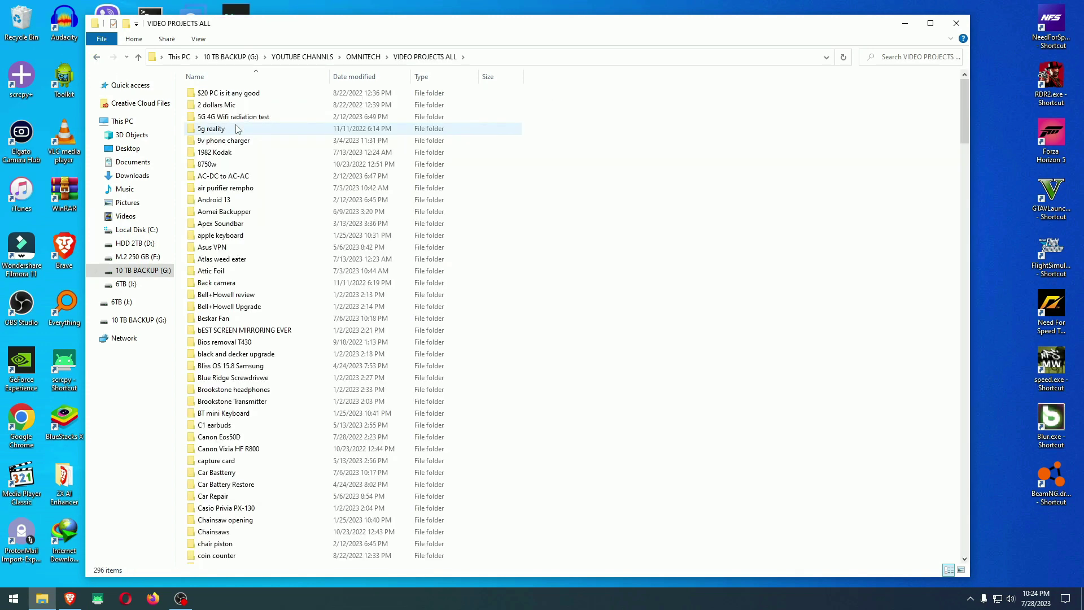
double_click(232, 117)
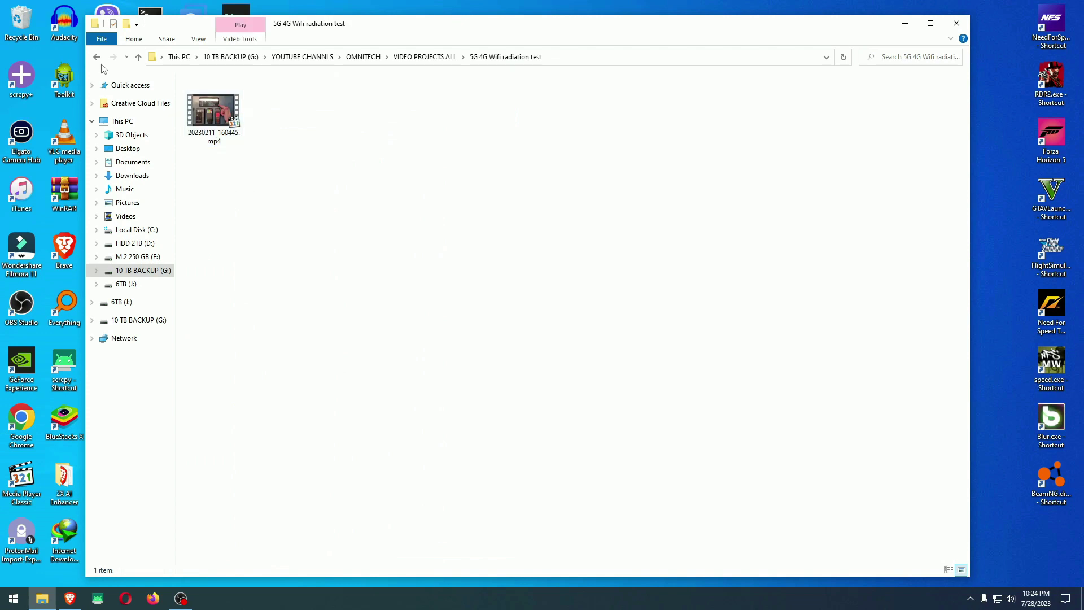
key(alt+Left)
scroll(271, 301, down, 5)
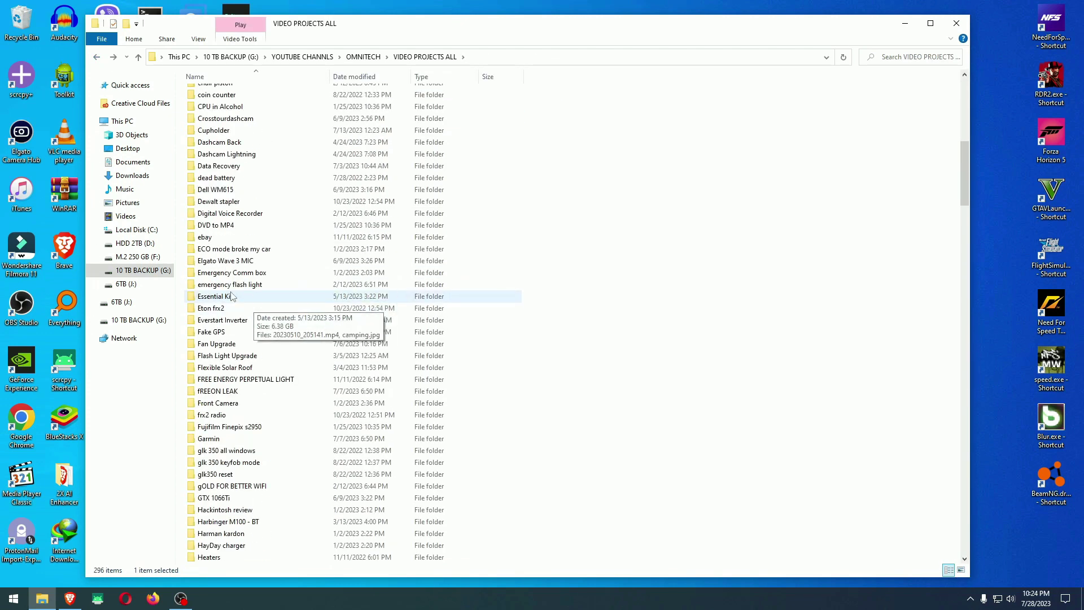
double_click(230, 300)
click(97, 57)
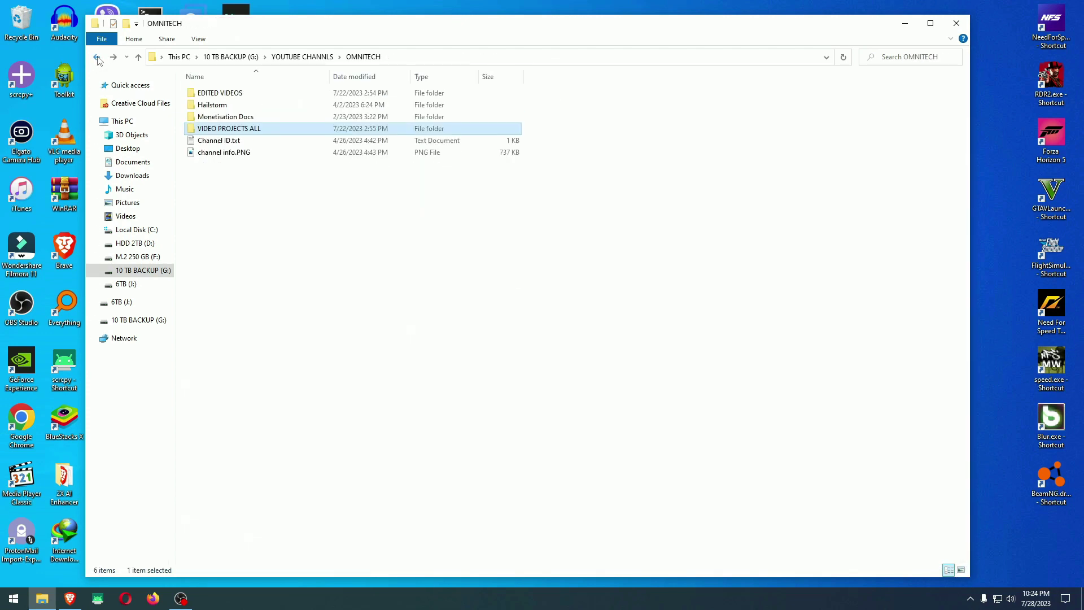
Slide the Explorer window aside to reveal the WinThumbsPreloader desktop shortcut, then move it back
drag(355, 29, 542, 16)
click(239, 360)
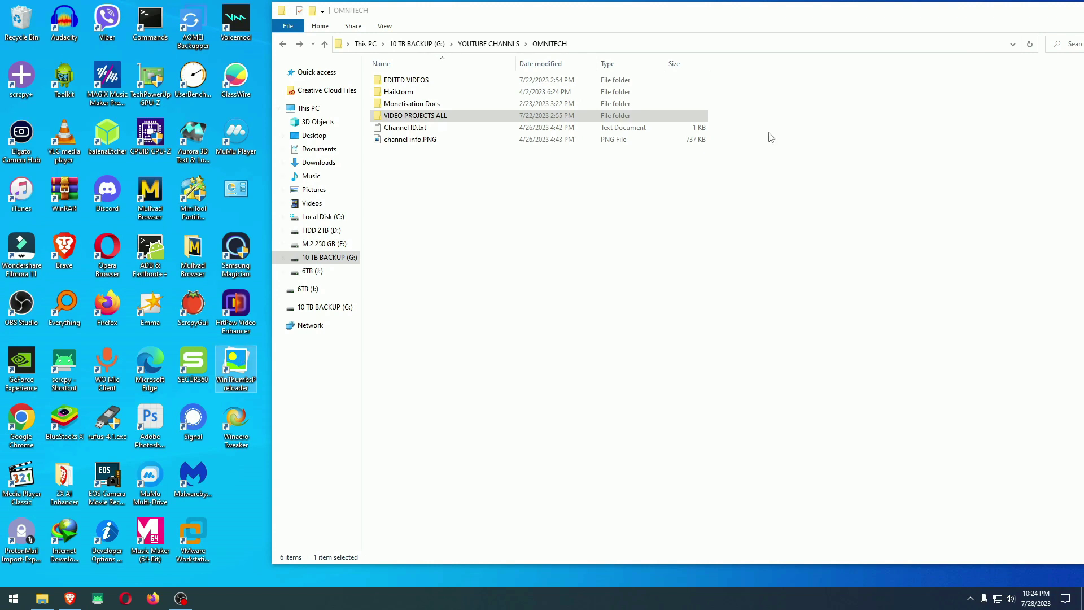
drag(814, 18, 700, 20)
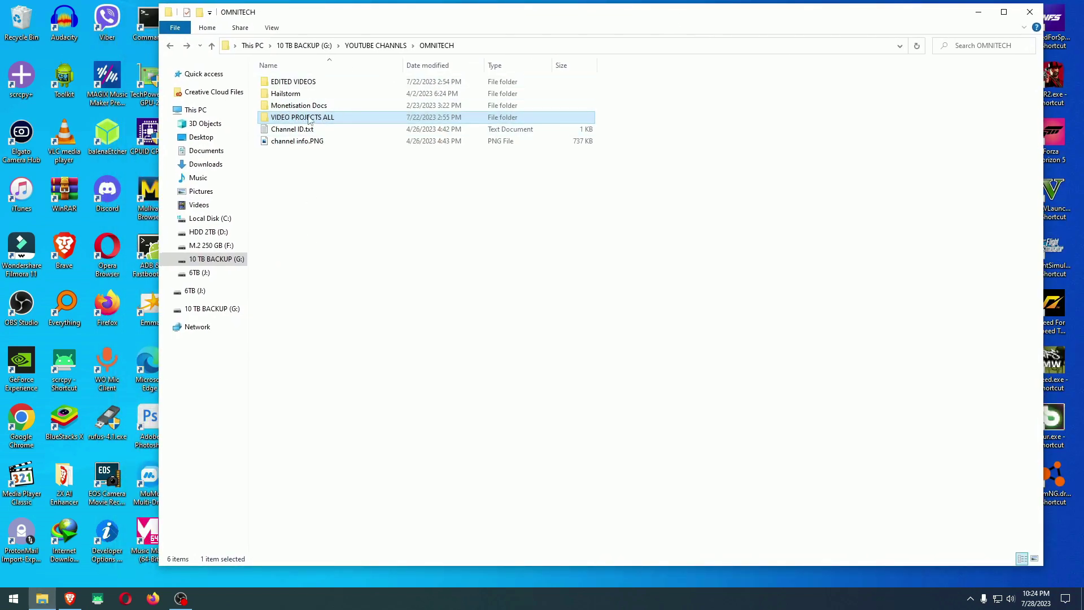
mouse_move(310, 117)
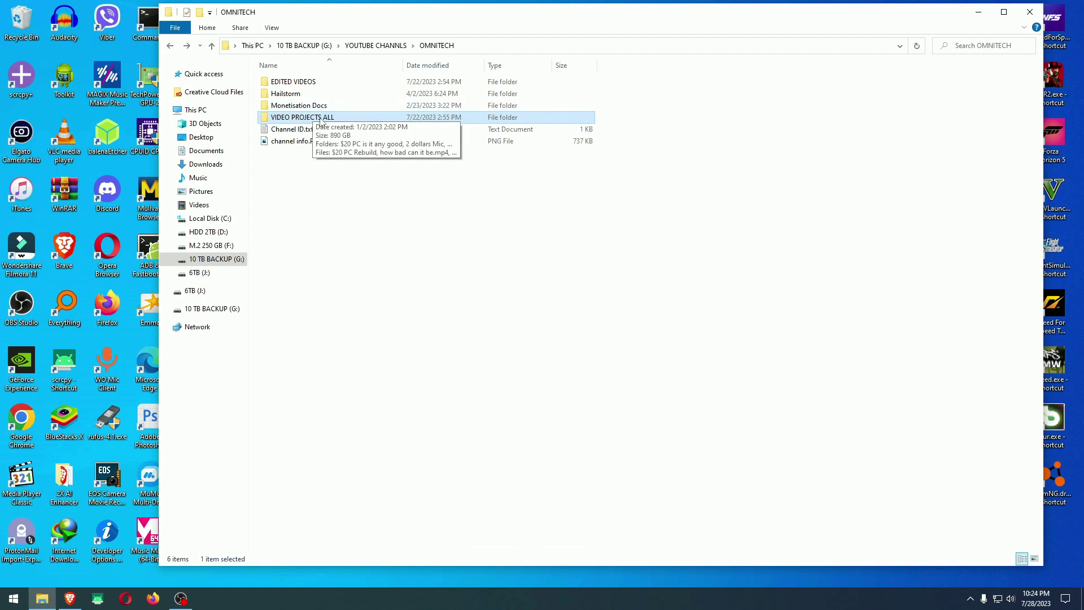
Check the WinThumbsPreloader entry in VIDEO PROJECTS ALL's shortcut menu, then open the folder
right_click(320, 119)
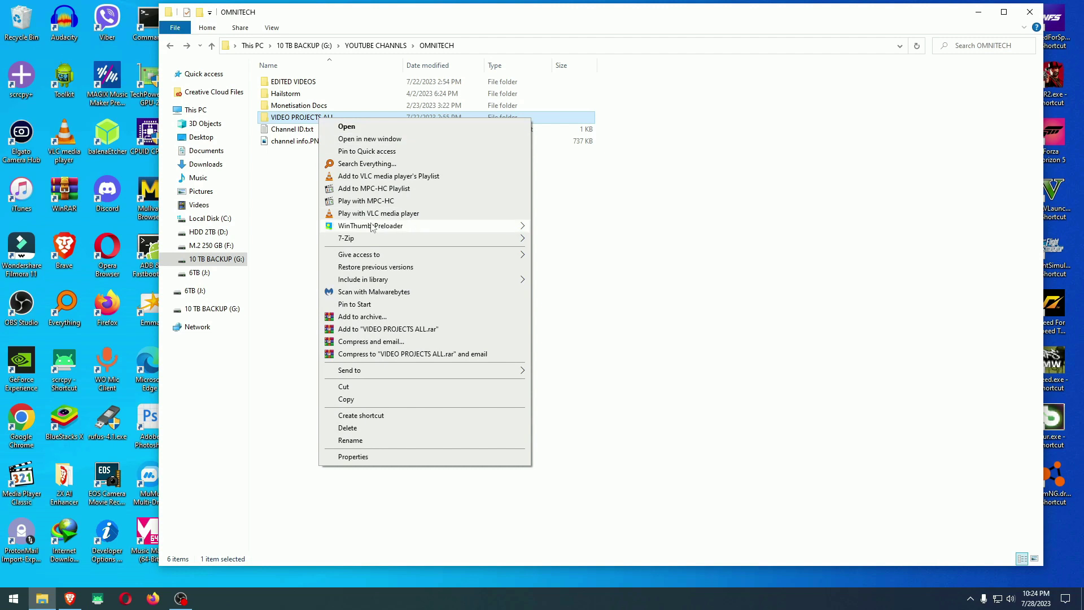
mouse_move(357, 228)
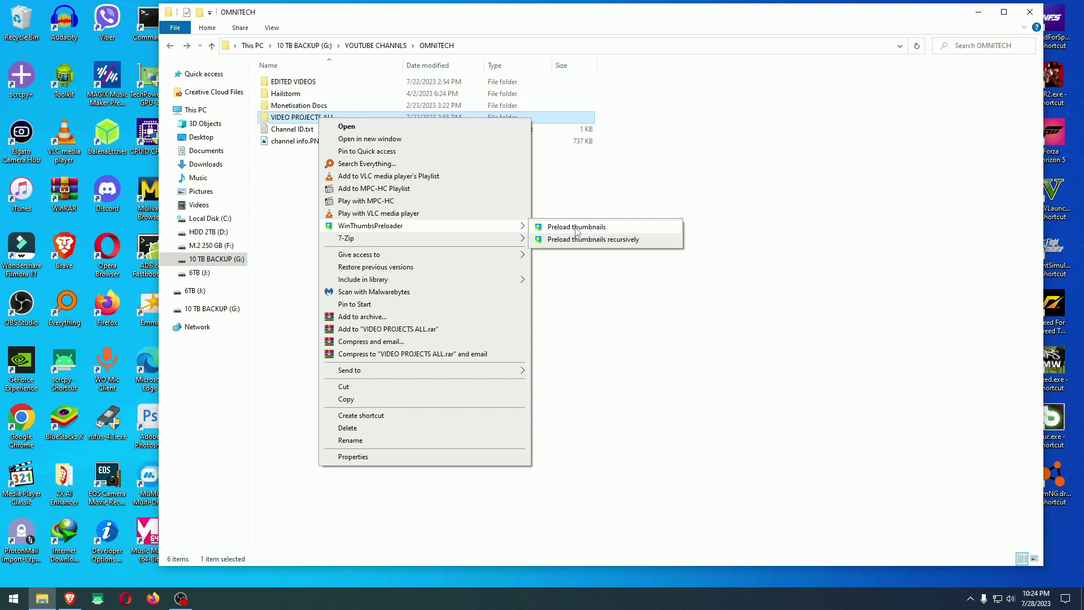
double_click(306, 119)
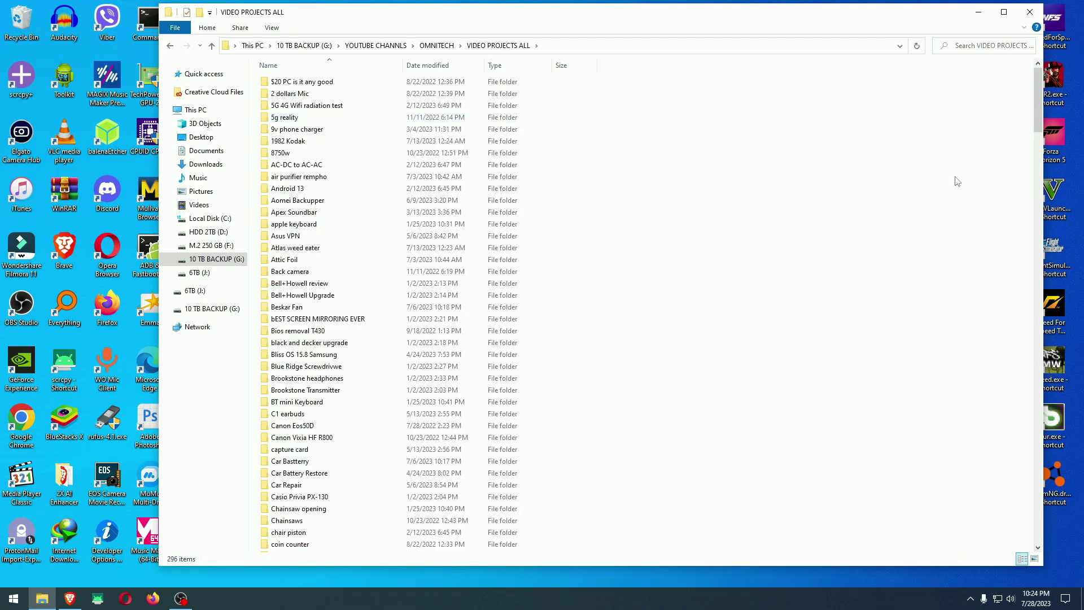
Scroll through the VIDEO PROJECTS ALL listing and return to OMNITECH
drag(1037, 108, 1038, 530)
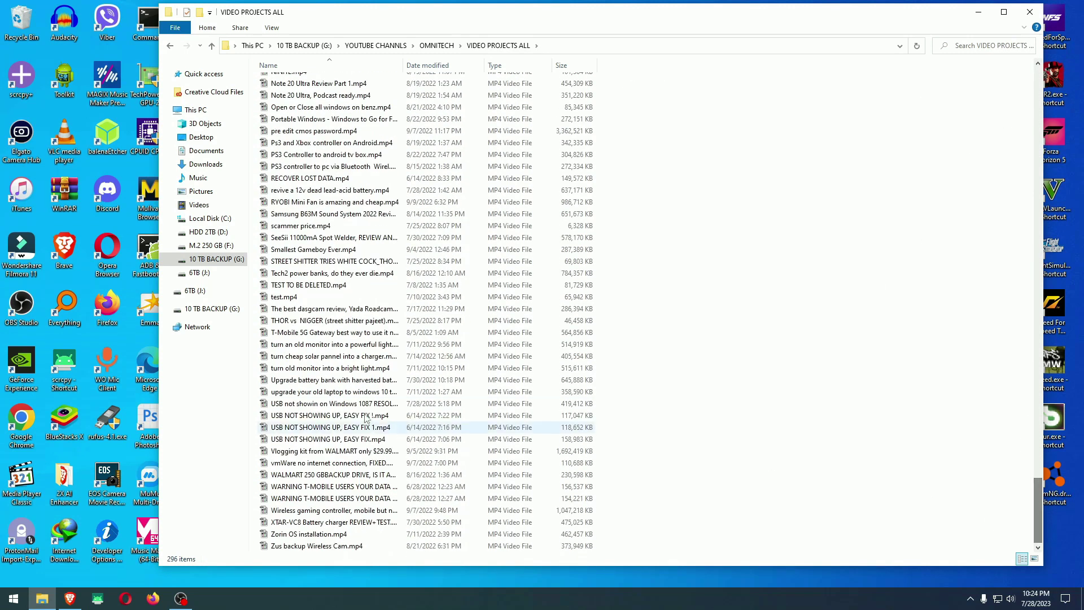
drag(1031, 482, 1038, 71)
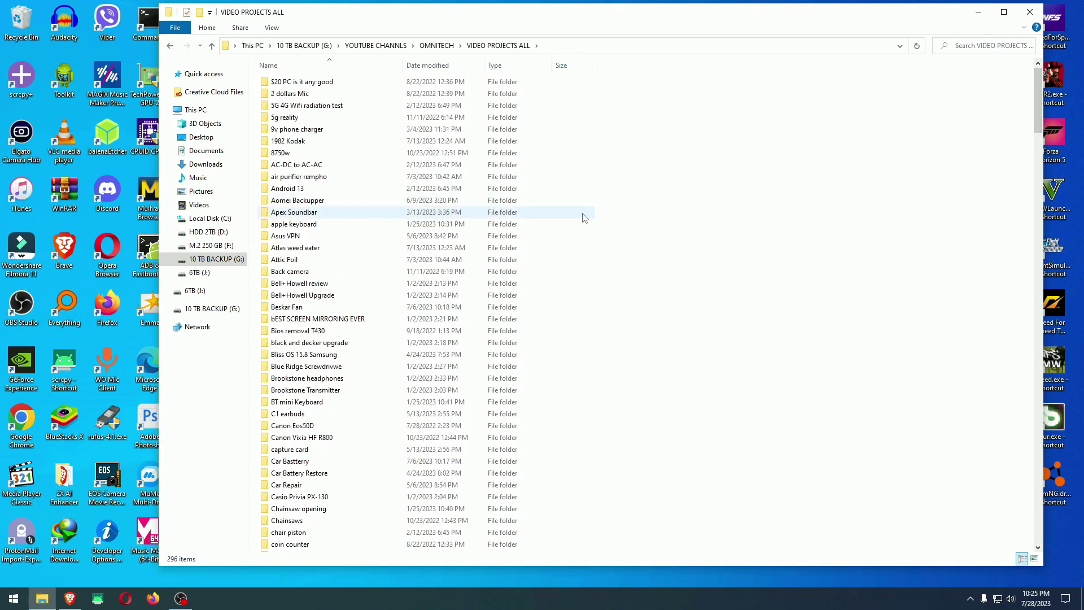
scroll(667, 305, down, 14)
scroll(670, 299, down, 20)
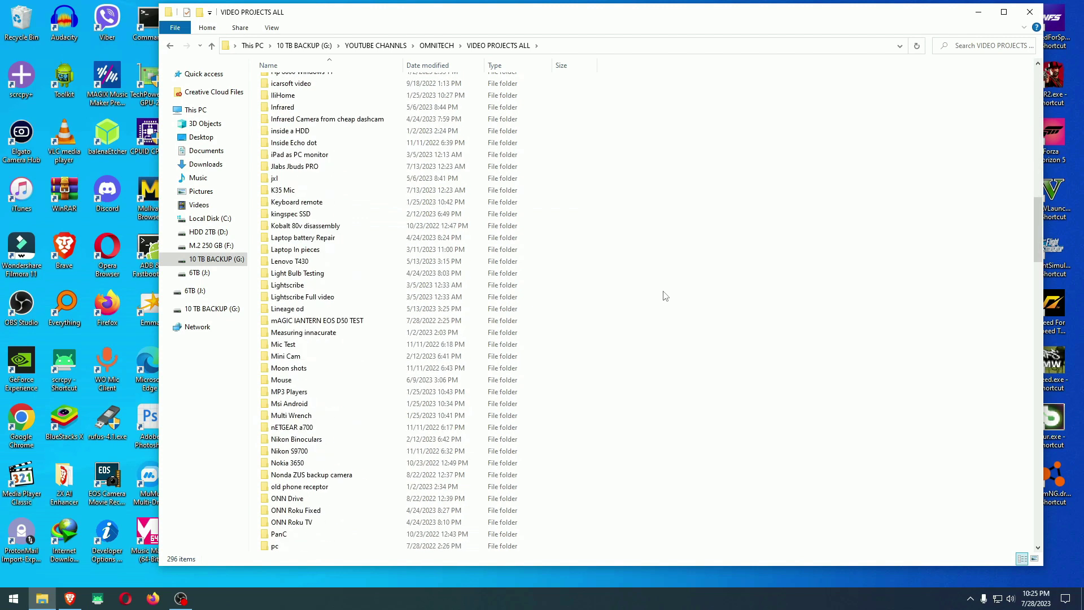
scroll(670, 286, down, 7)
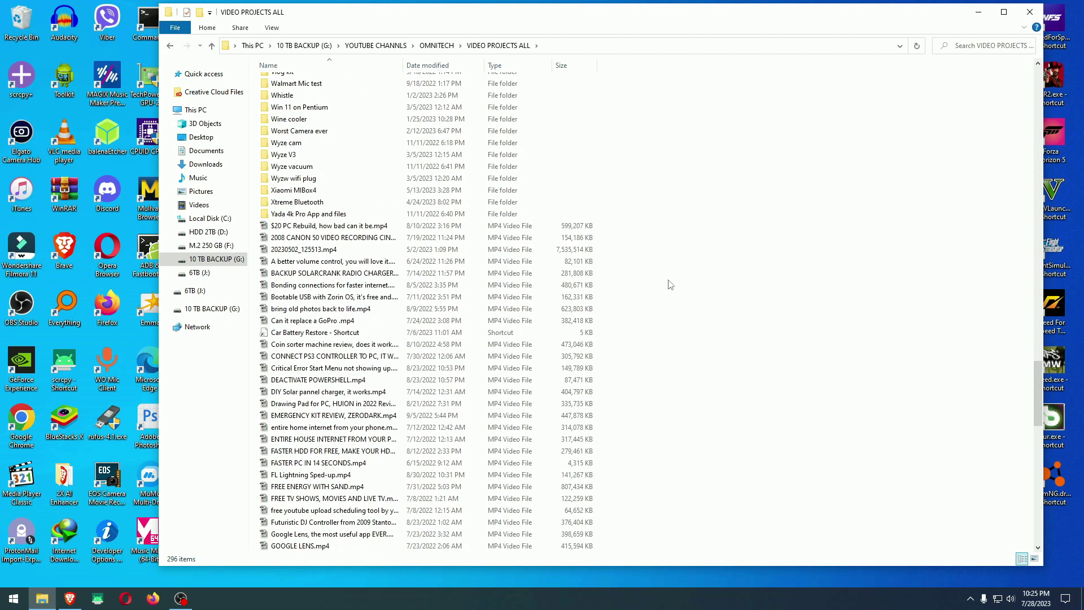
click(170, 45)
Preload thumbnails recursively for VIDEO PROJECTS ALL with WinThumbsPreloader
right_click(316, 118)
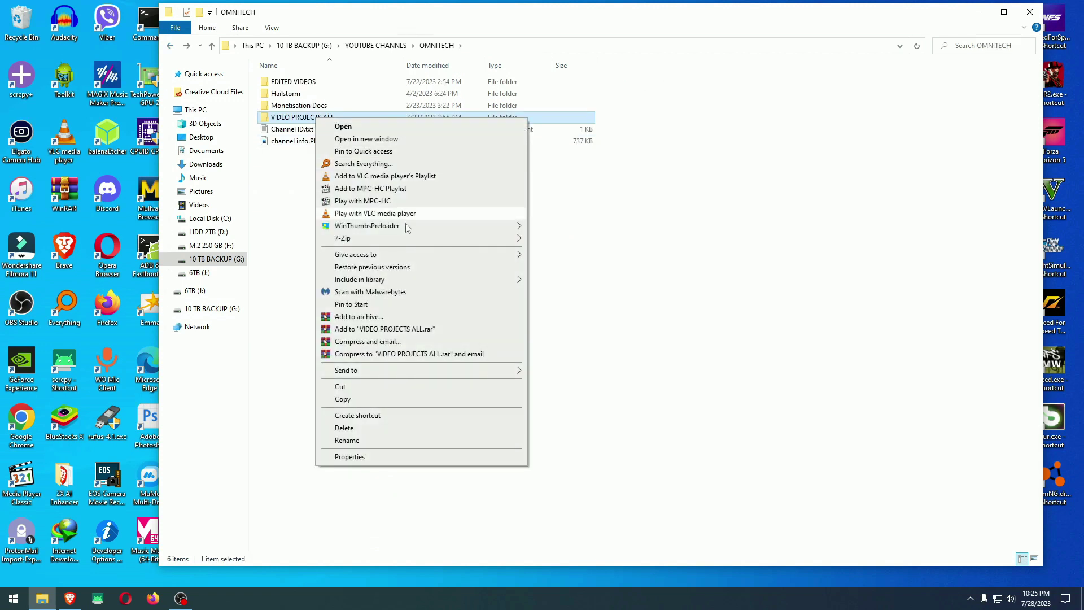
mouse_move(412, 229)
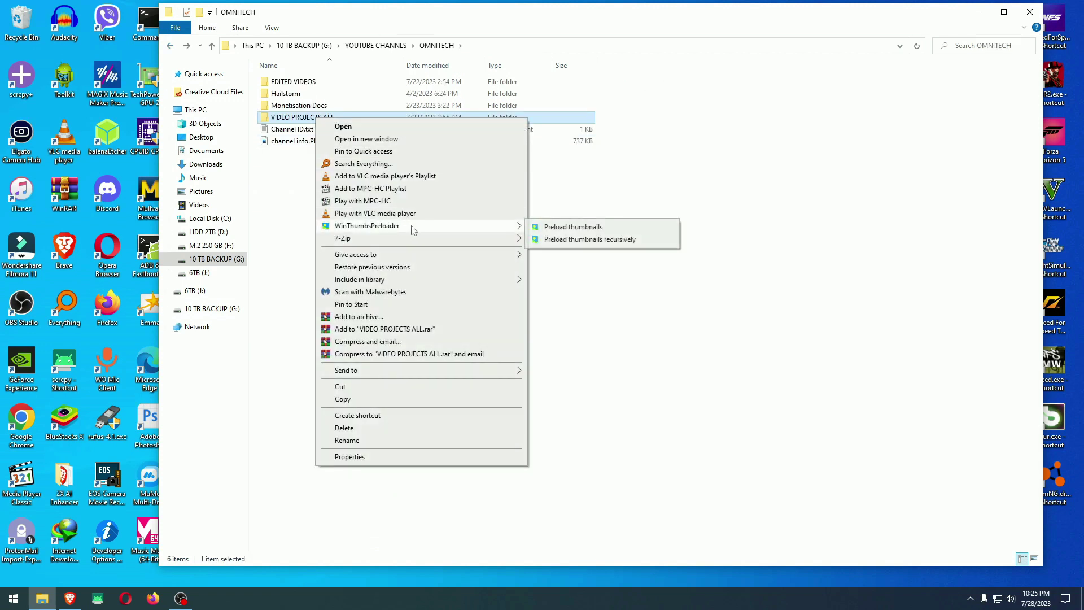
click(567, 239)
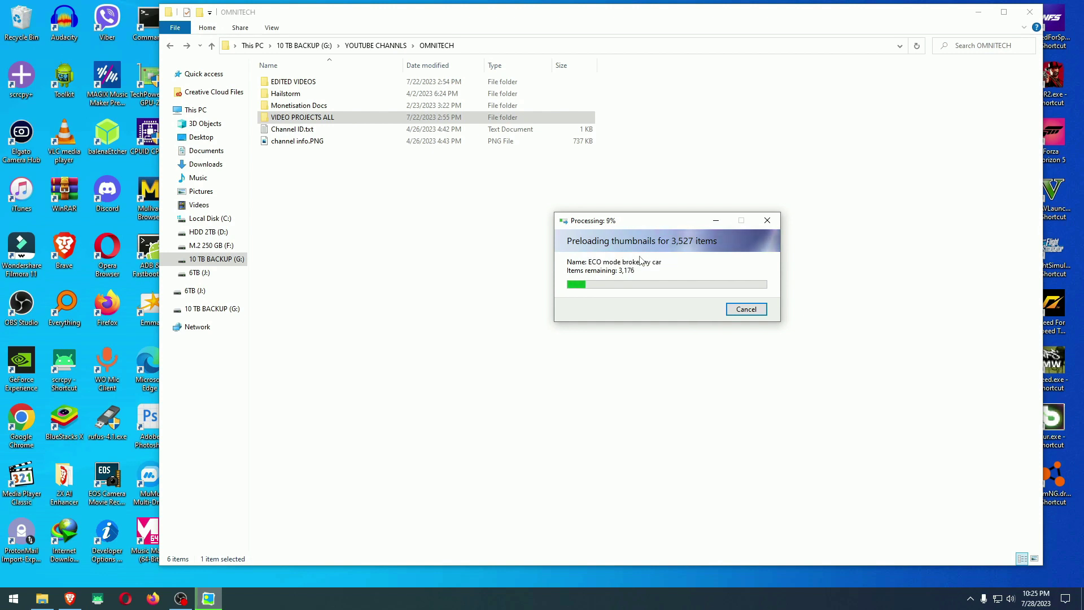
Open VIDEO PROJECTS ALL to view its 296 project folders
click(22, 20)
key(Delete)
key(Return)
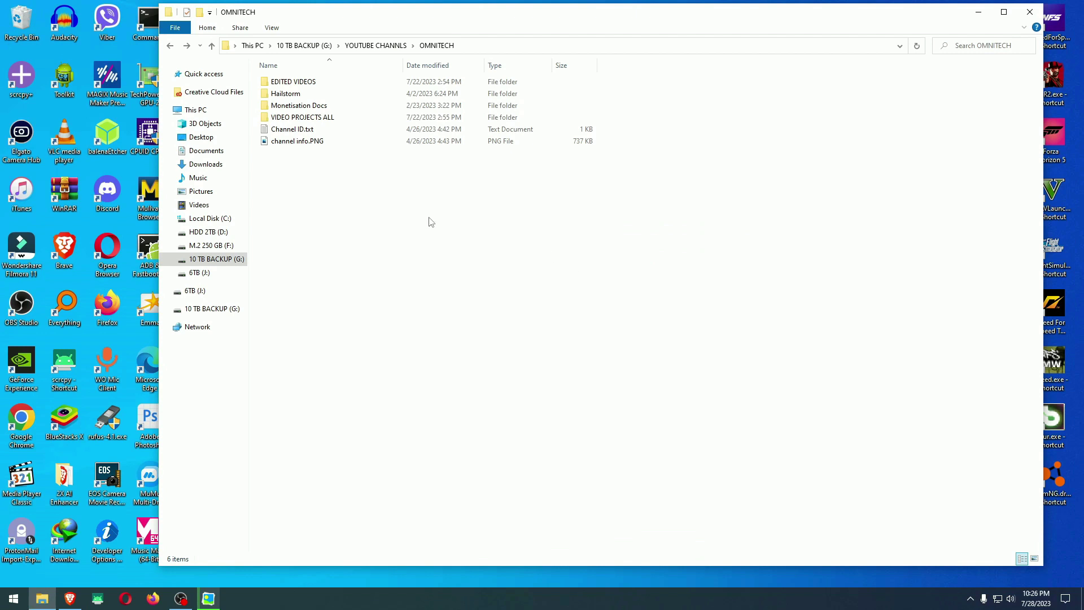
double_click(569, 118)
Switch VIDEO PROJECTS ALL to Large icons view and scroll through the thumbnails
right_click(569, 122)
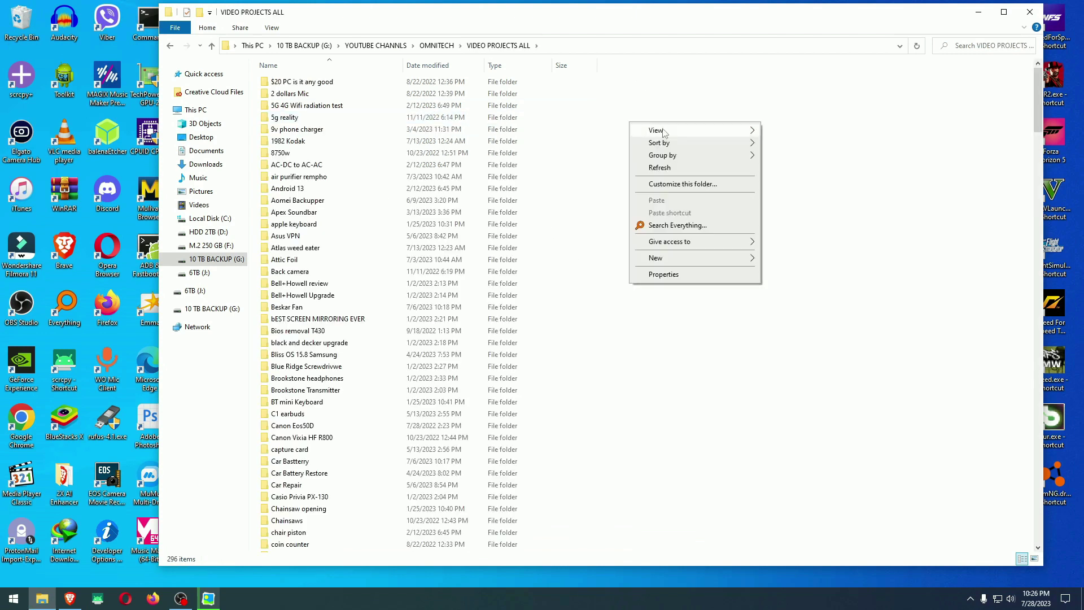
mouse_move(649, 131)
click(790, 138)
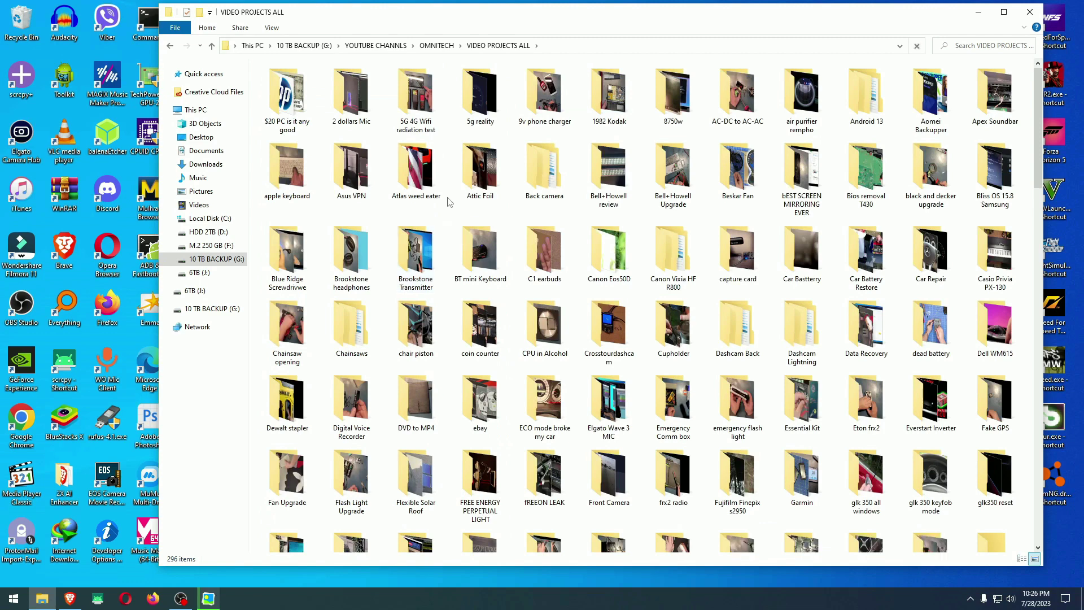
scroll(449, 202, down, 15)
scroll(448, 203, up, 12)
scroll(449, 202, down, 12)
scroll(448, 202, down, 3)
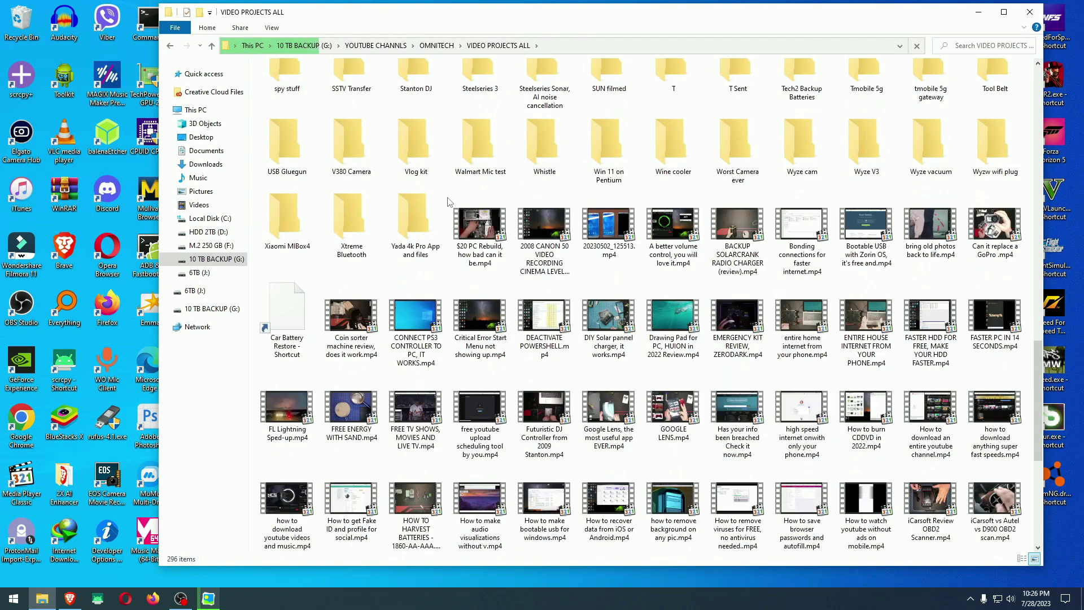
scroll(446, 194, up, 20)
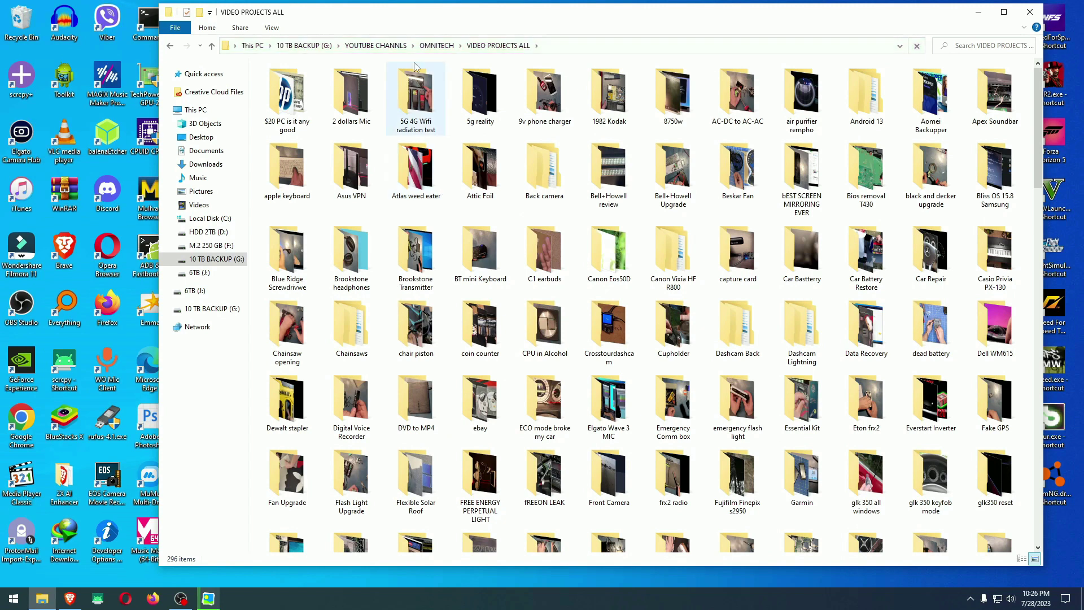
Check the 5G 4G Wifi radiation test, Bell+Howell review, Cupholder, ebay and DVD to MP4 folders, then close Explorer
double_click(424, 95)
click(171, 47)
double_click(614, 172)
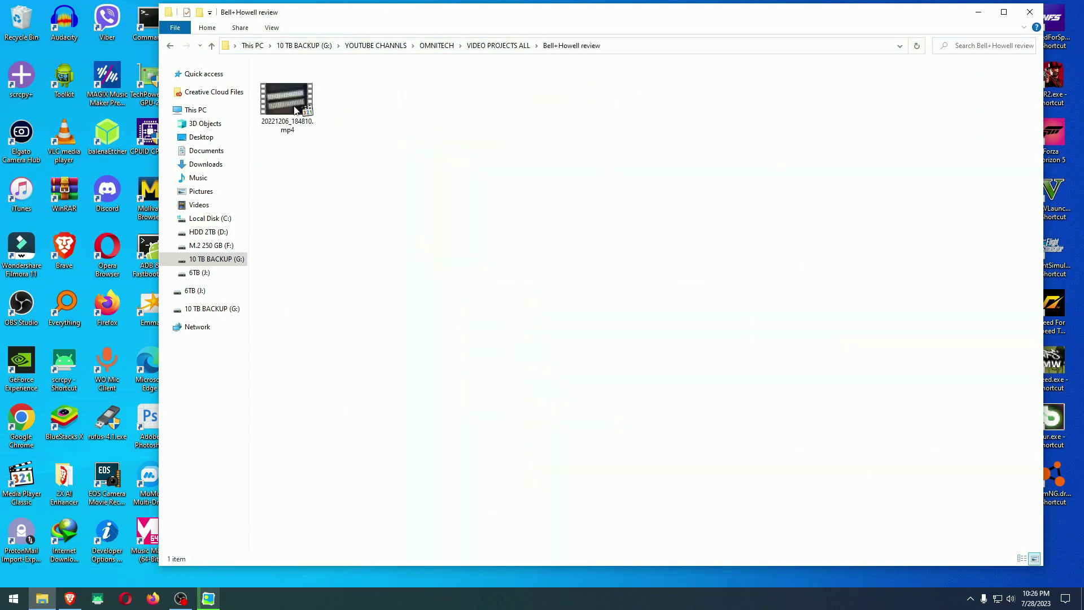
click(170, 45)
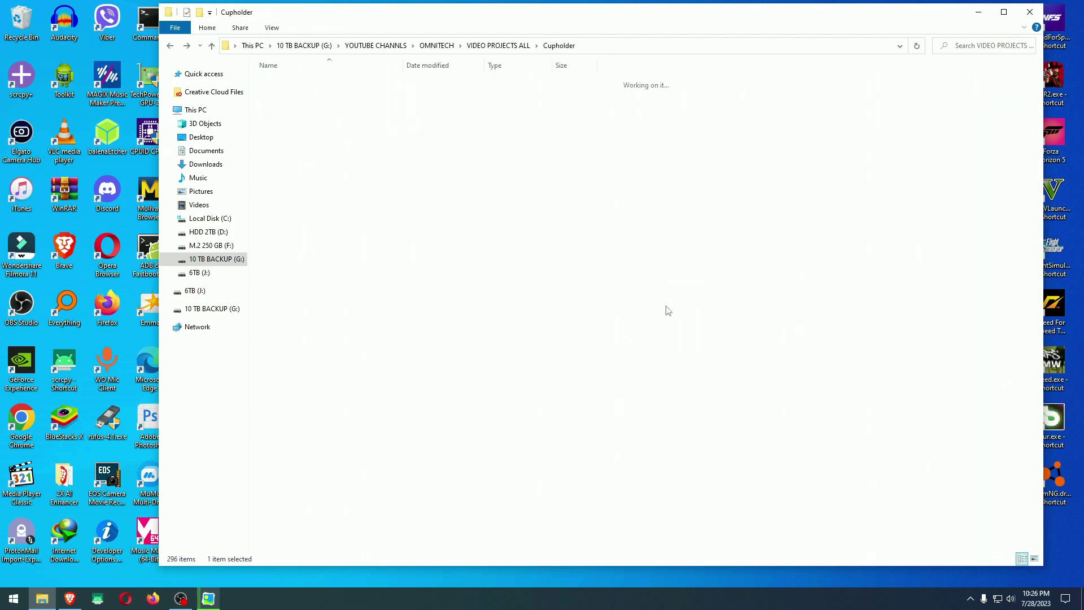
double_click(668, 316)
click(171, 46)
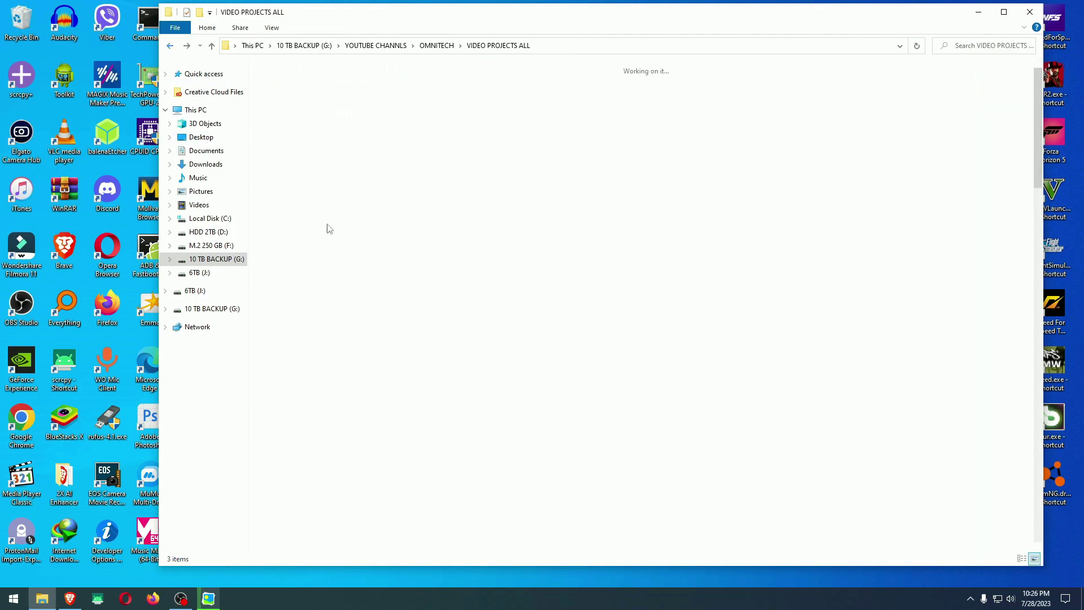
double_click(477, 408)
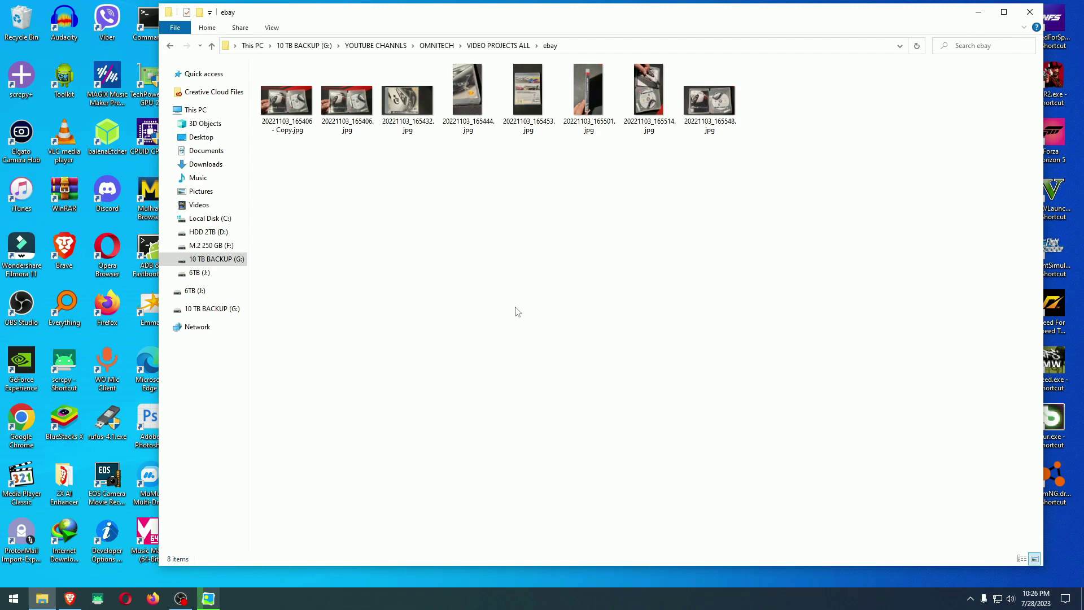
click(170, 46)
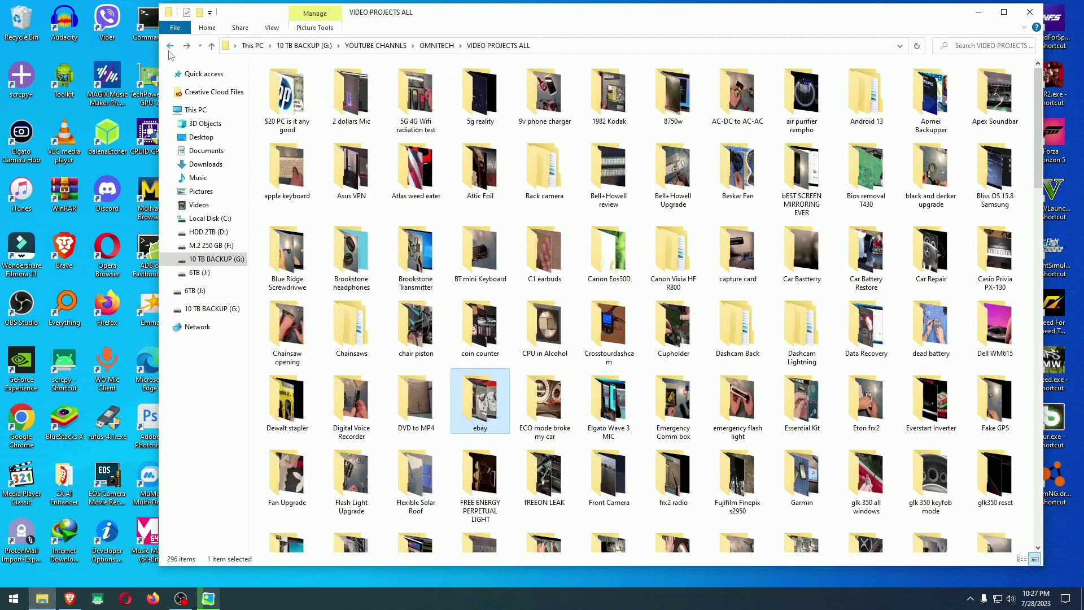
double_click(426, 392)
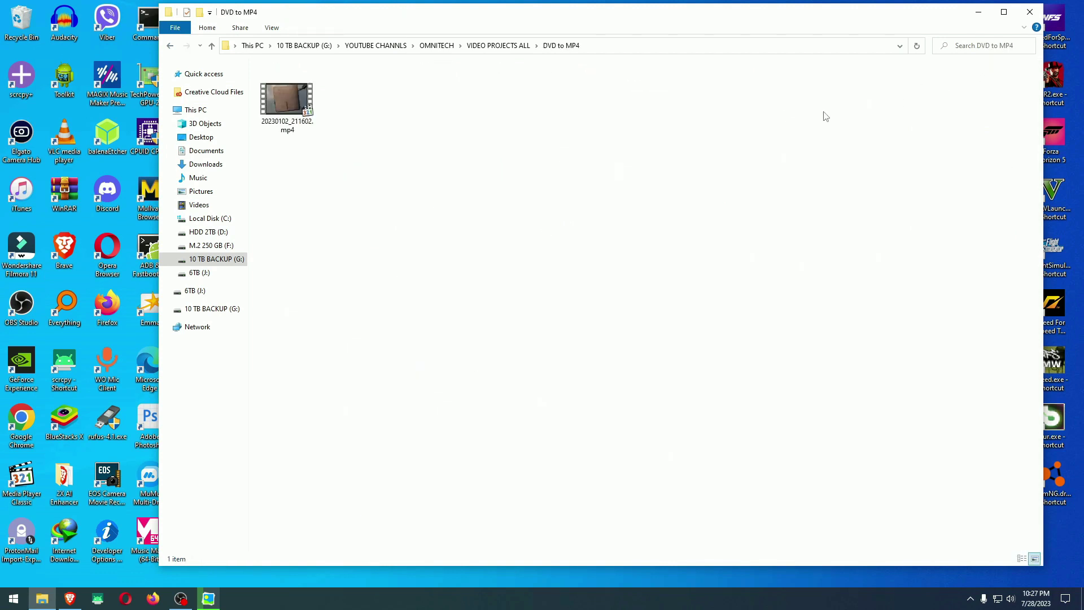
click(1029, 12)
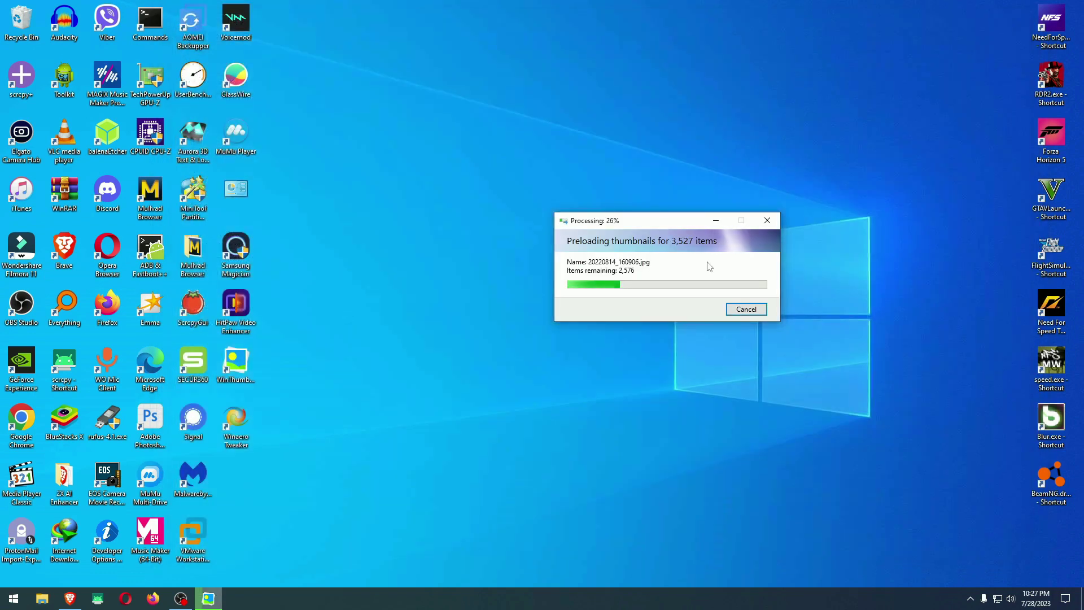
drag(635, 228, 714, 143)
Cancel thumbnail preloading, then widen and move Winaero Tweaker left with Keep Thumbnail Cache still ticked
click(825, 222)
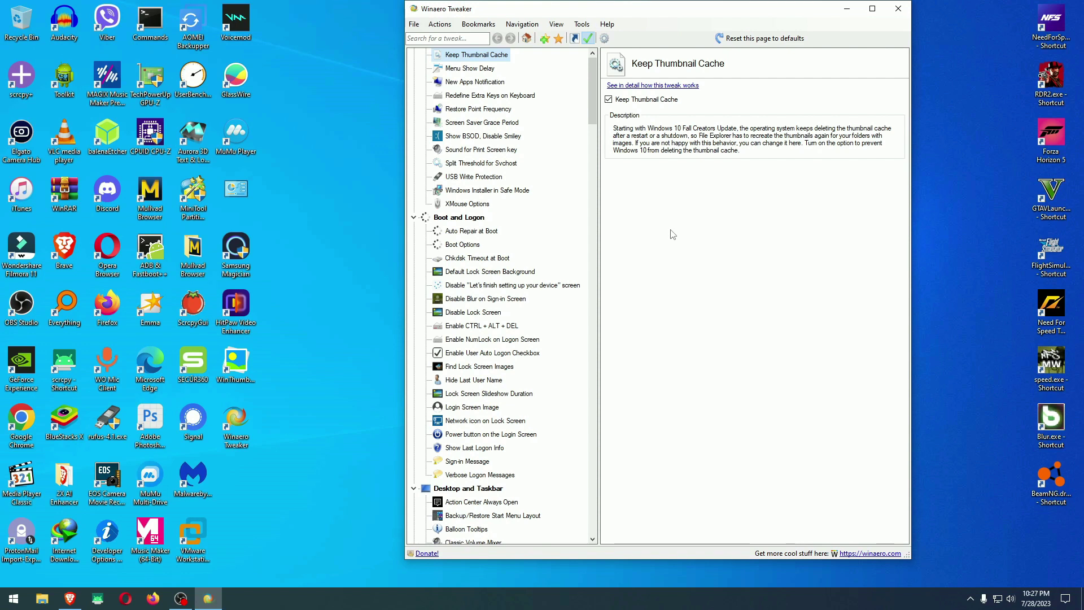
scroll(519, 210, down, 5)
drag(594, 187, 710, 252)
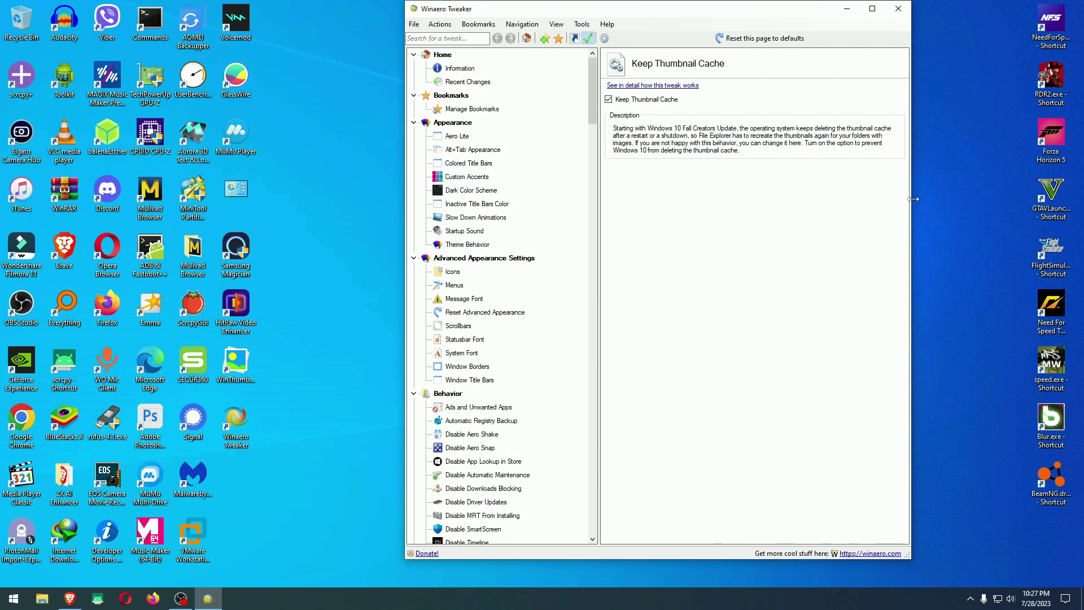
drag(912, 199, 993, 198)
drag(830, 12, 689, 21)
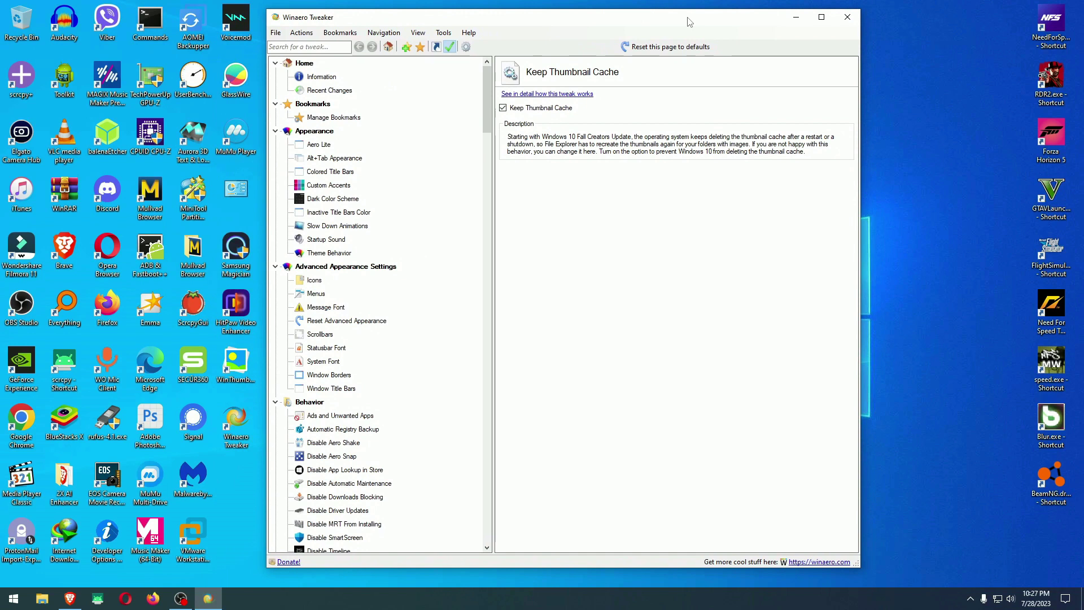